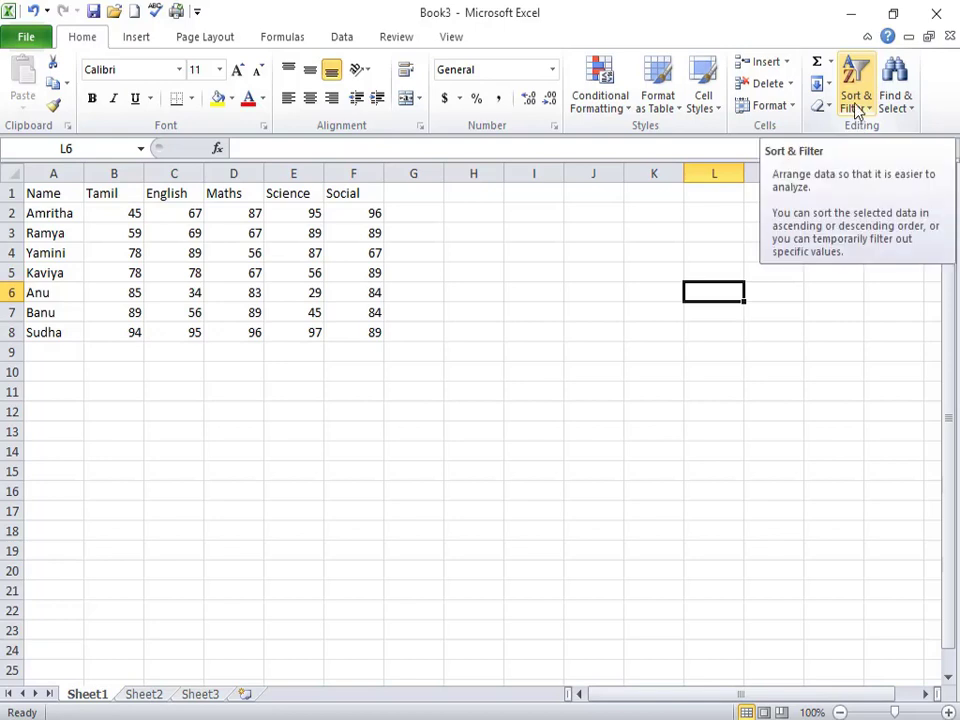
click(858, 111)
click(497, 330)
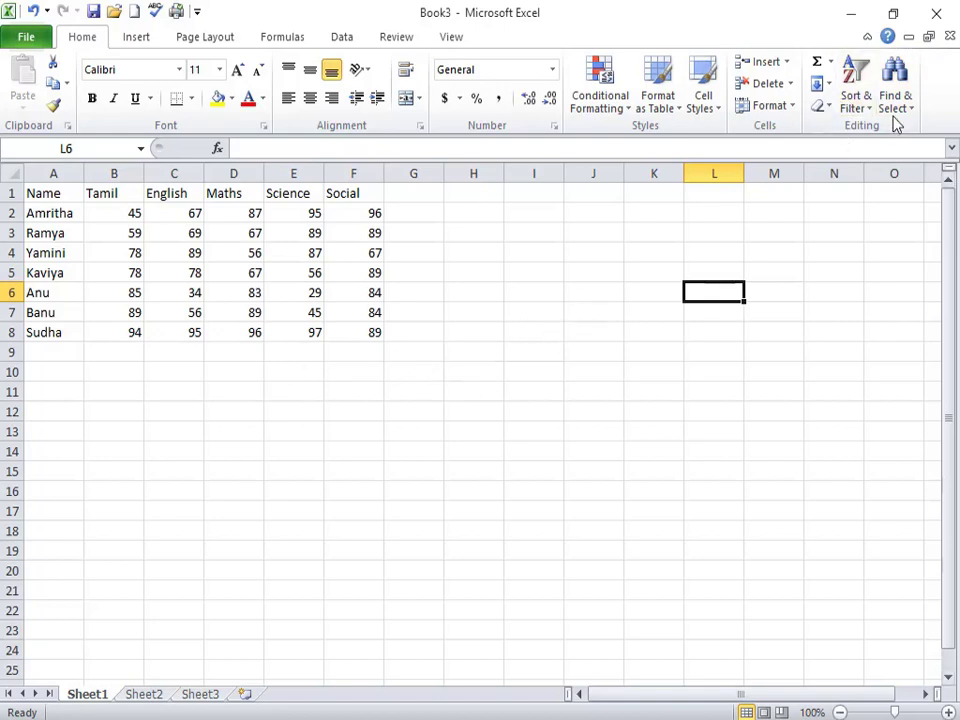
click(858, 100)
click(358, 377)
drag(407, 358, 8, 177)
click(76, 253)
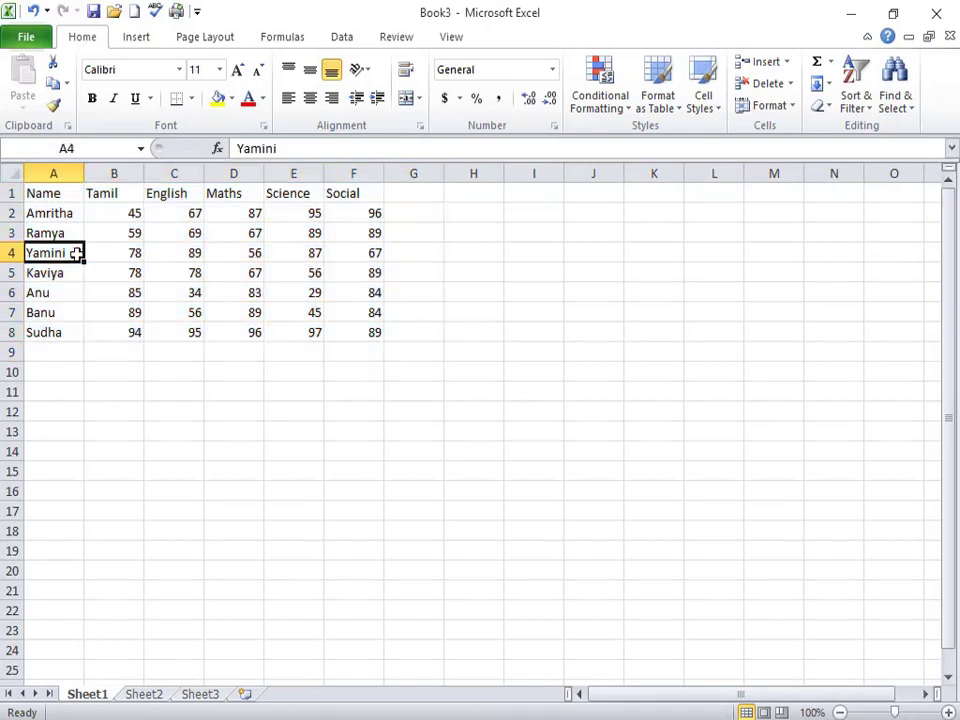
drag(124, 214, 338, 331)
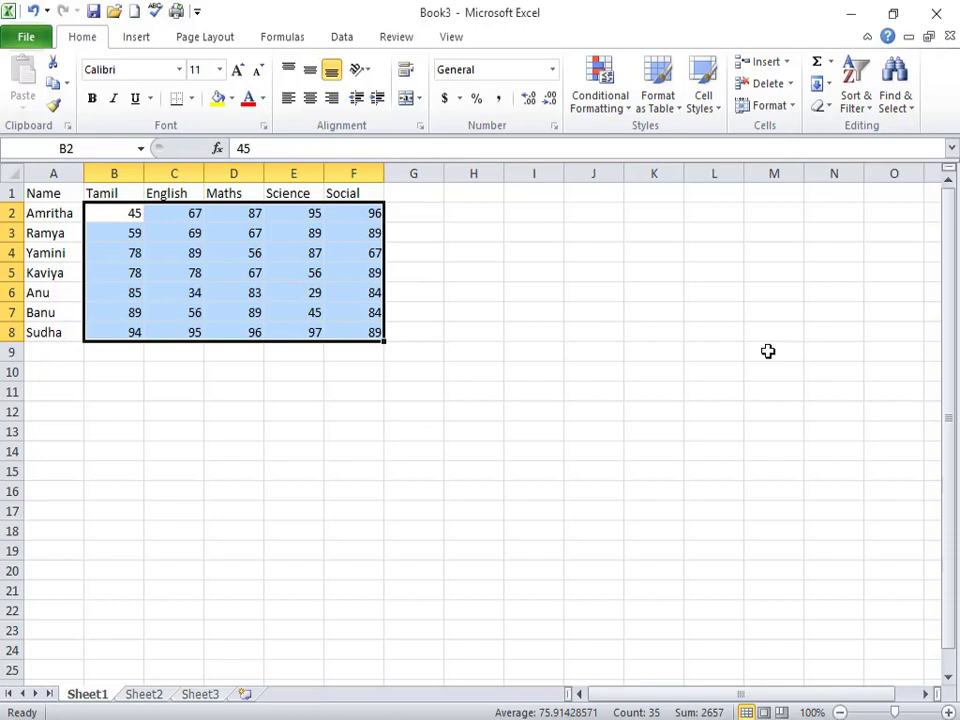
click(843, 110)
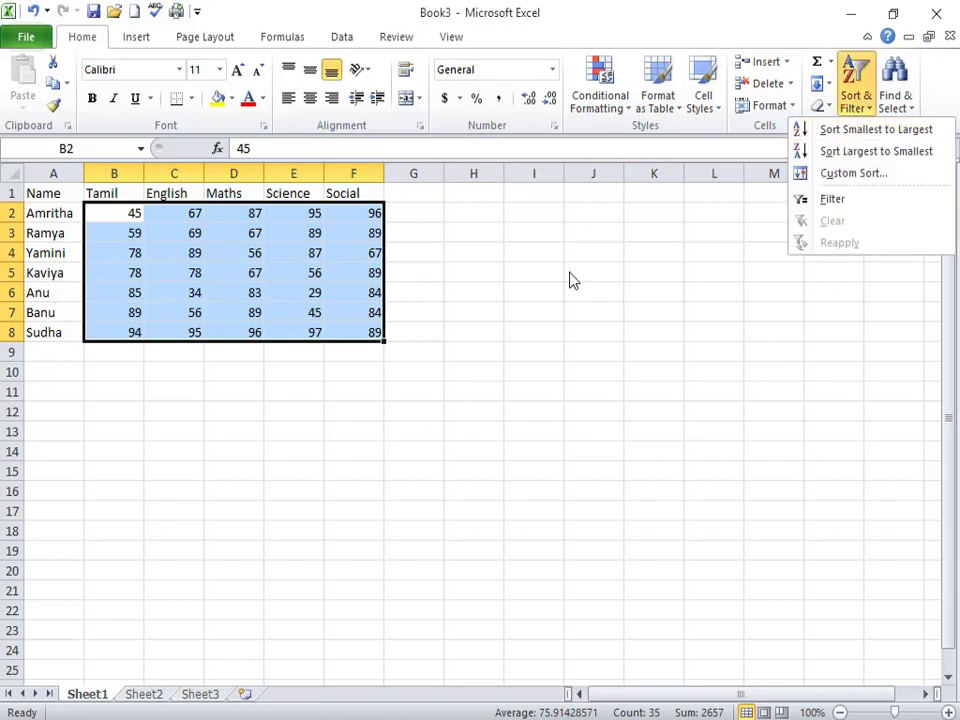
click(574, 298)
click(619, 452)
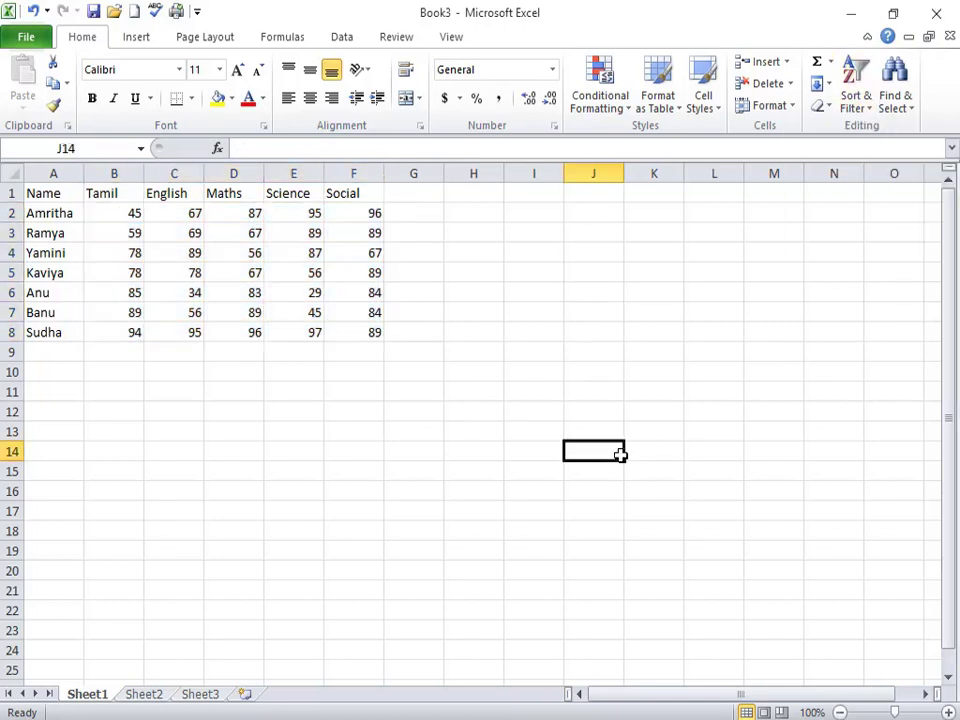
Step: Undo the last sort, then sort the Tamil marks in B2:B8 smallest to largest, continuing with the current selection only
key(ctrl+z)
click(620, 455)
drag(107, 207, 134, 326)
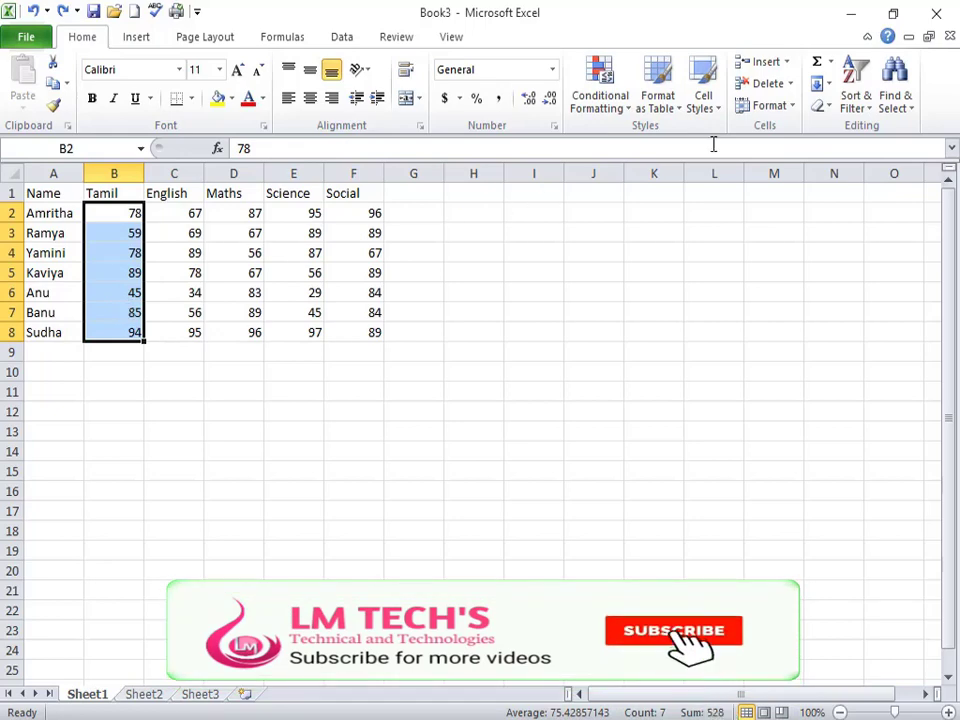
click(843, 105)
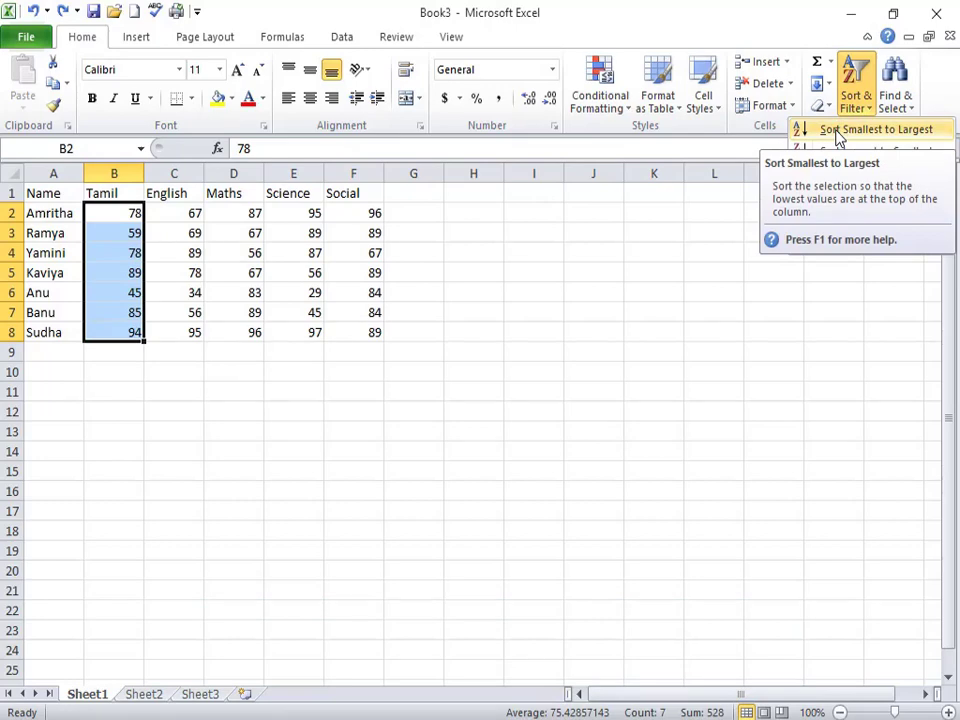
click(838, 131)
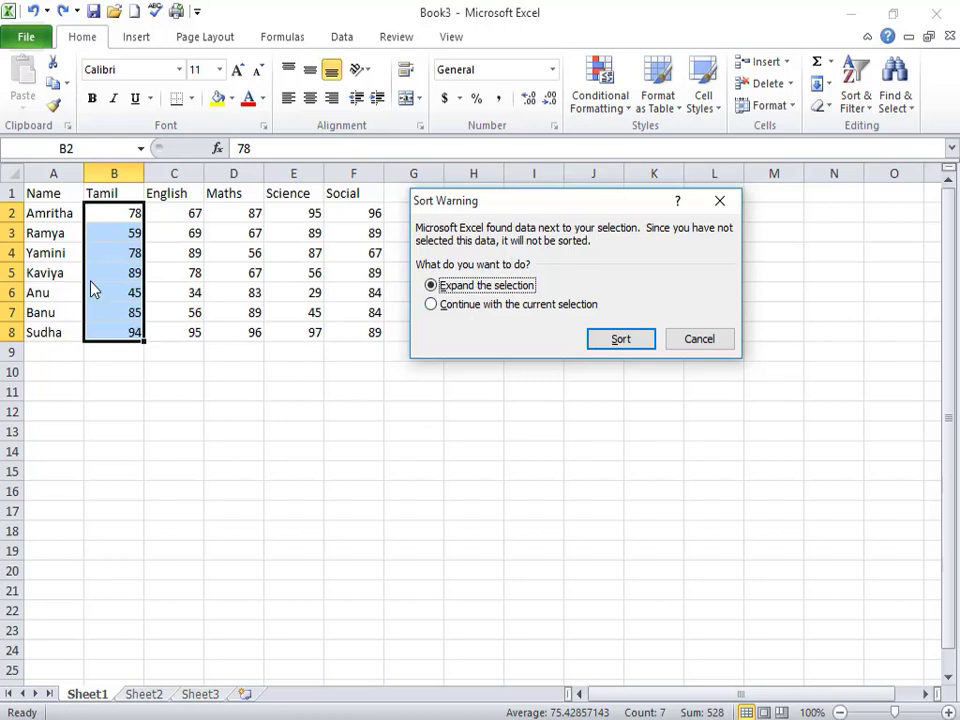
click(456, 310)
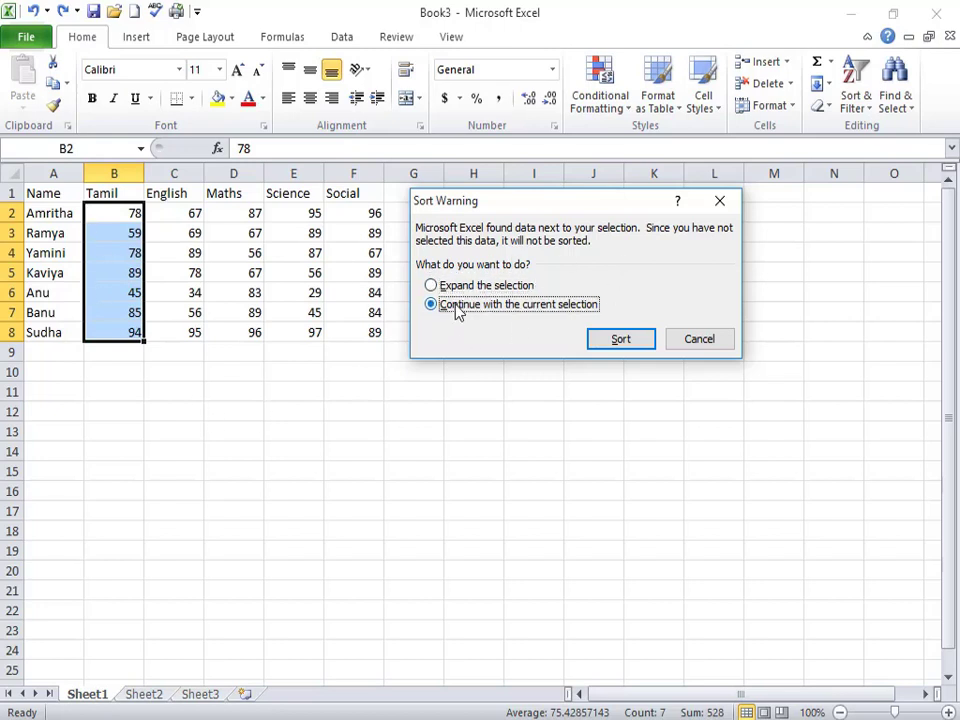
click(598, 339)
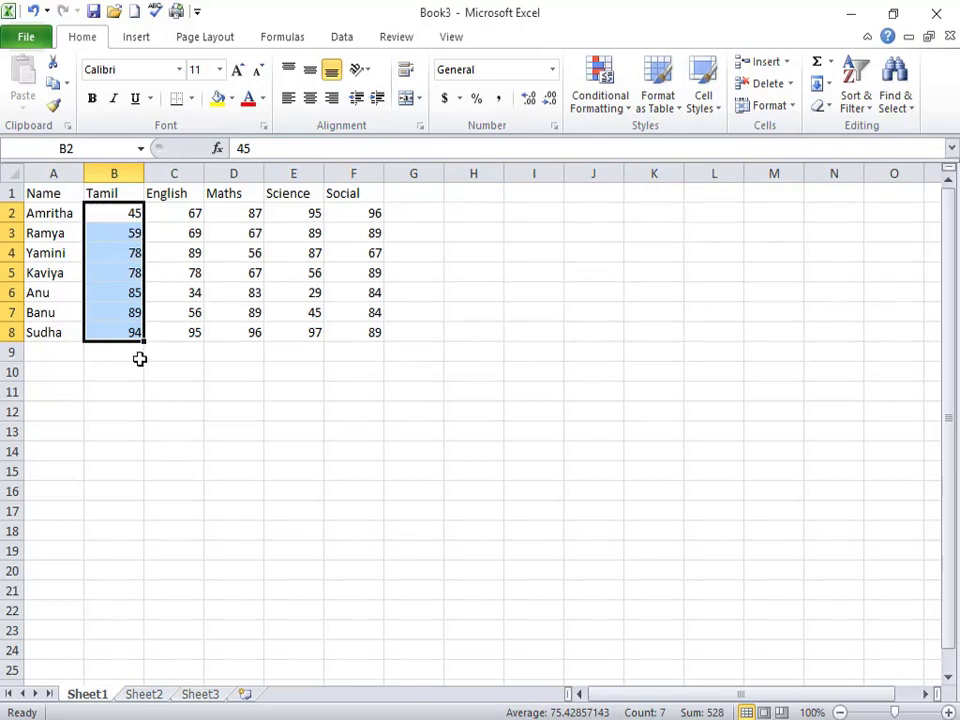
click(190, 363)
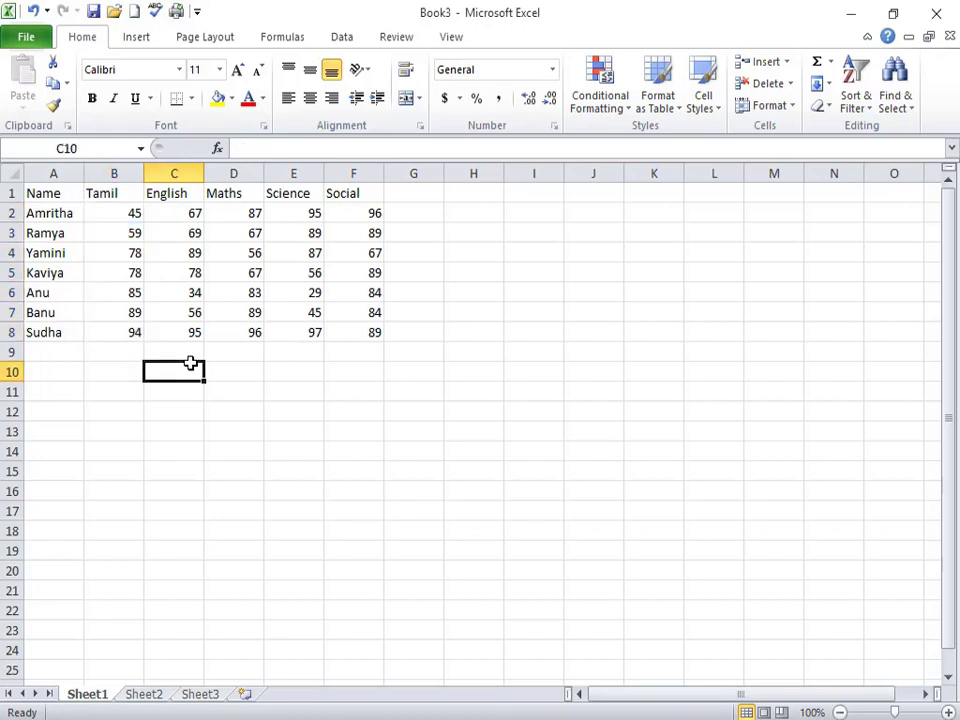
Step: Sort the table by the English marks in C2:C8 from largest to smallest, expanding the selection to the neighbouring columns
drag(165, 213, 182, 328)
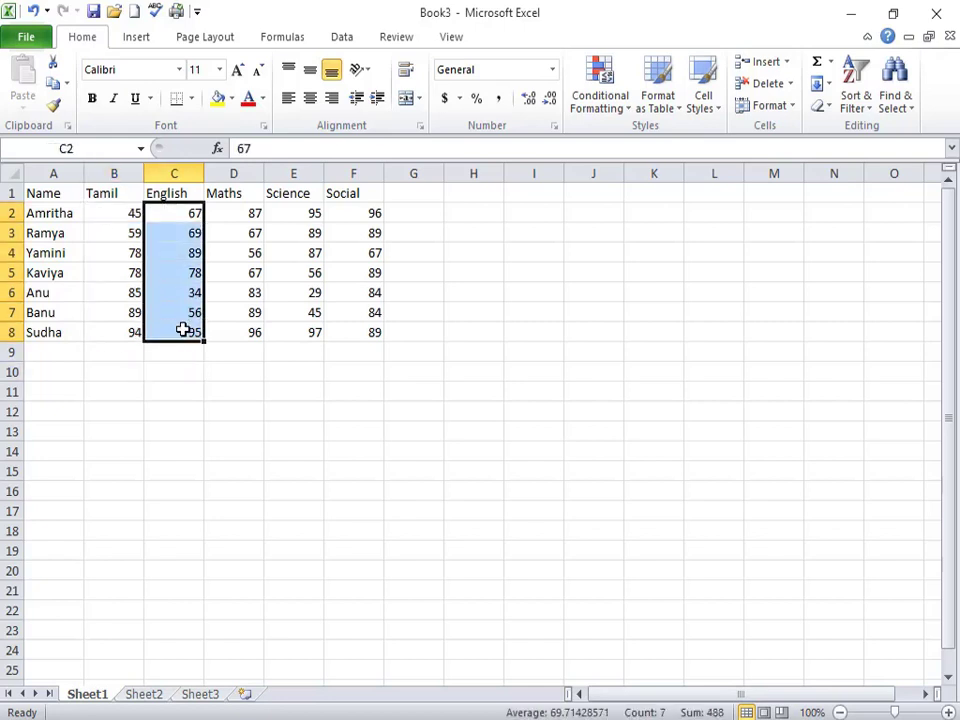
click(858, 112)
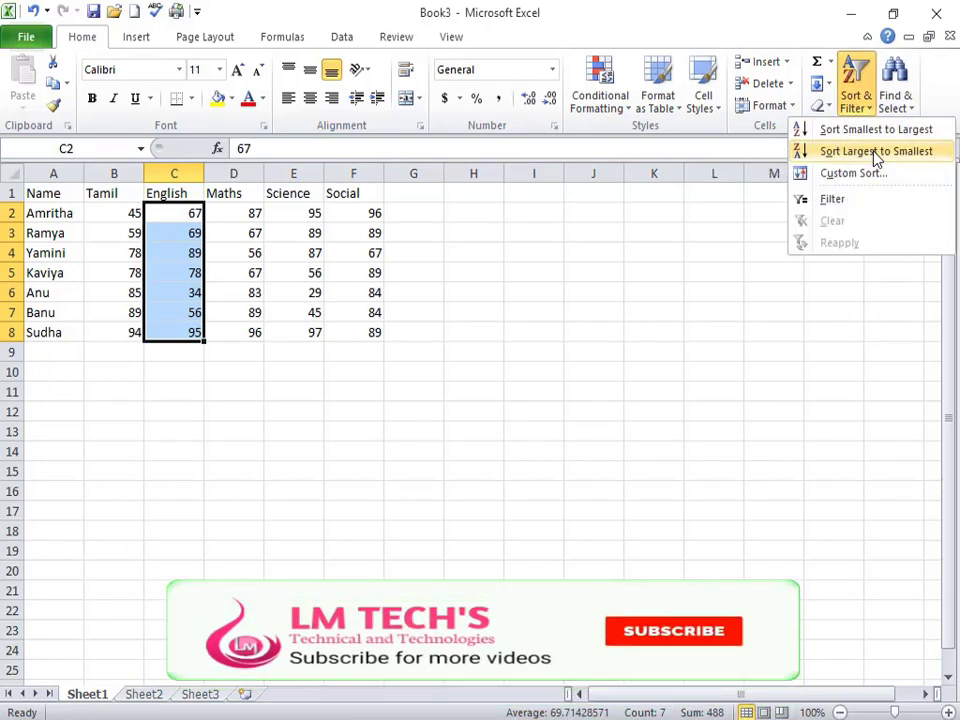
click(875, 152)
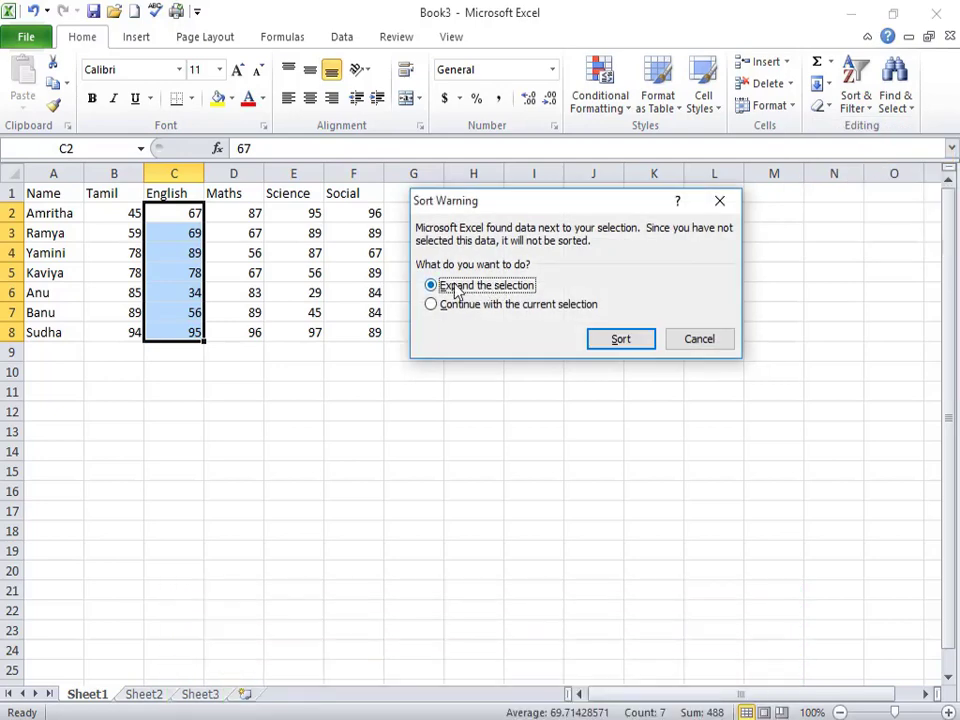
click(617, 340)
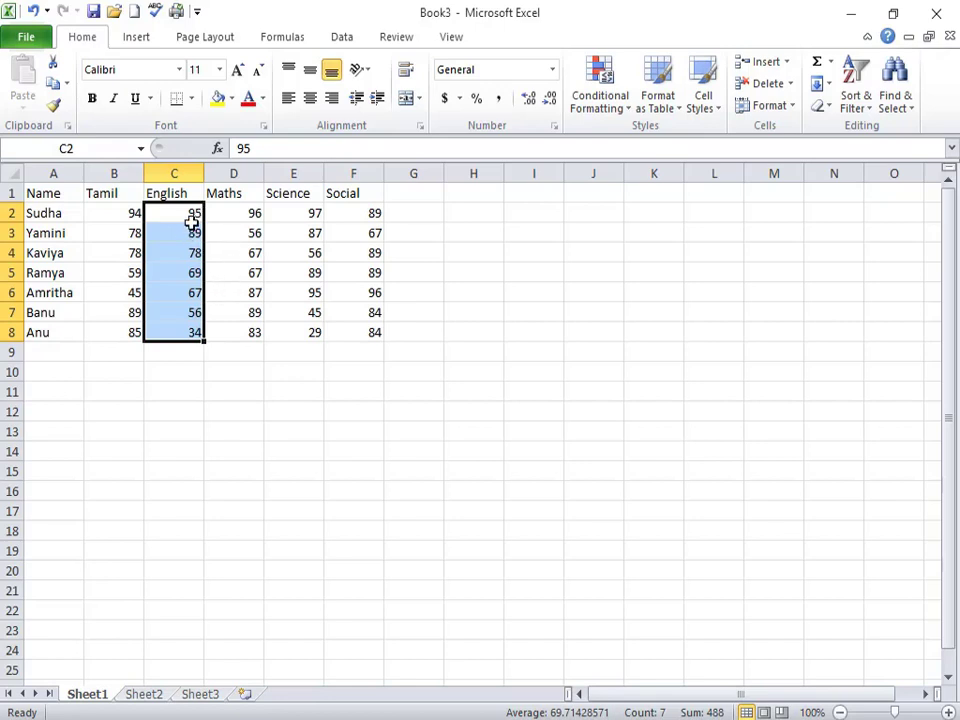
click(378, 348)
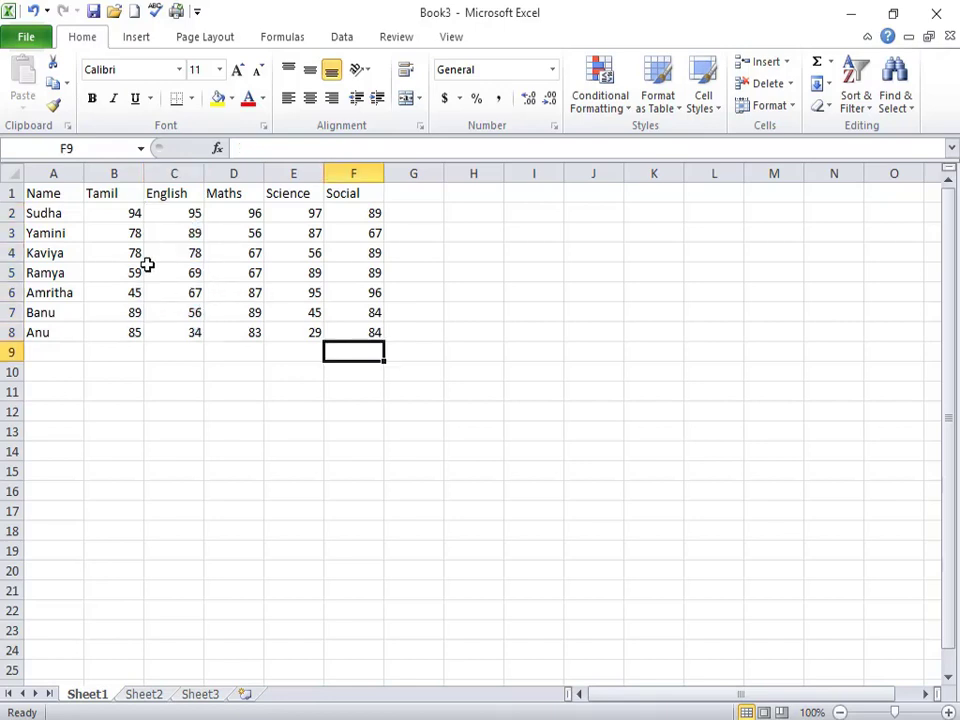
Step: Sort the names in A2:A8 from A to Z, continuing with the current selection only
drag(40, 213, 38, 328)
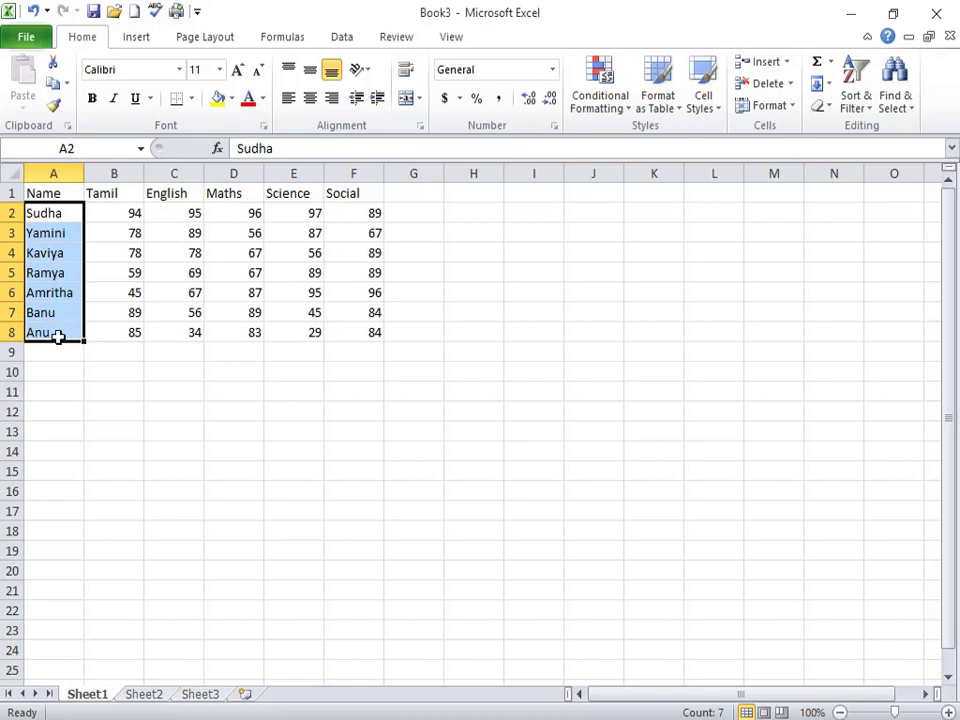
click(860, 101)
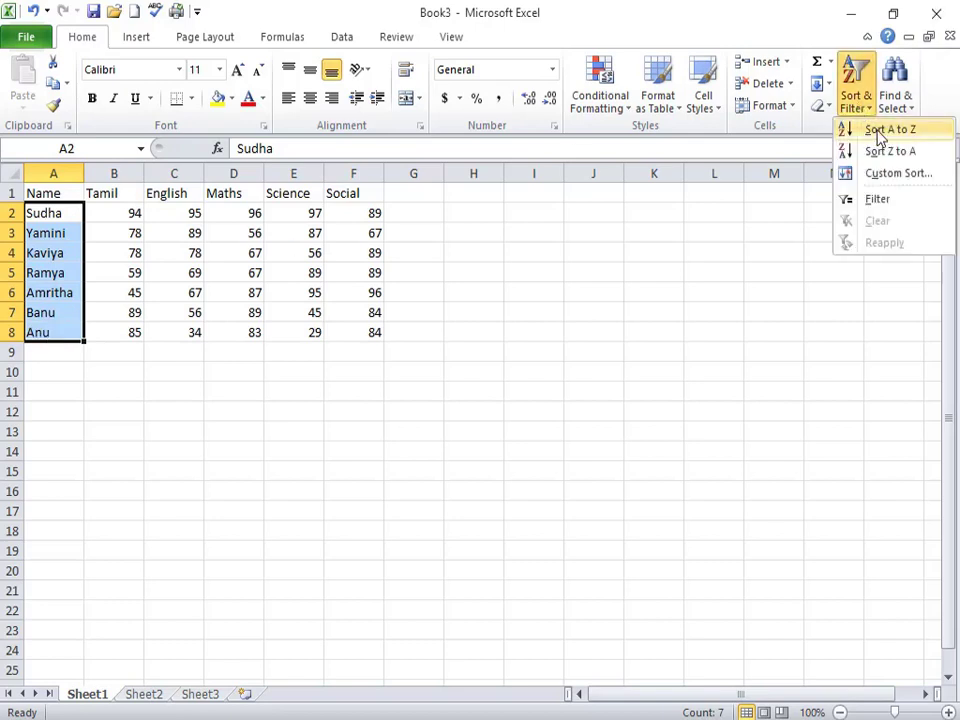
click(879, 132)
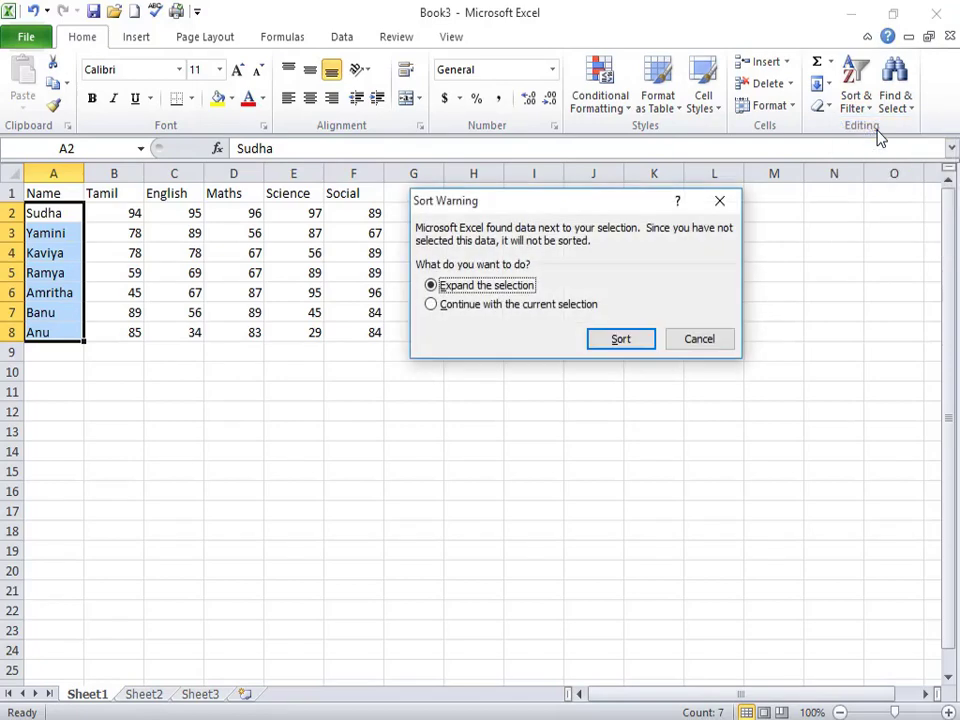
click(449, 306)
click(606, 345)
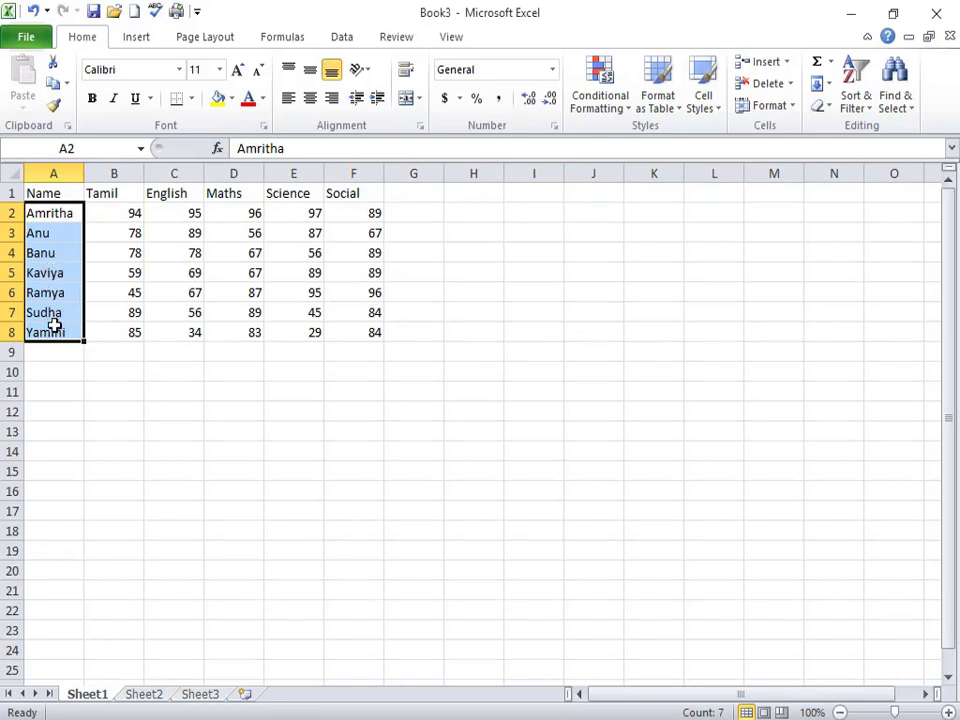
Step: Sort the names in A2:A8 from Z to A, continuing with the current selection only
click(852, 105)
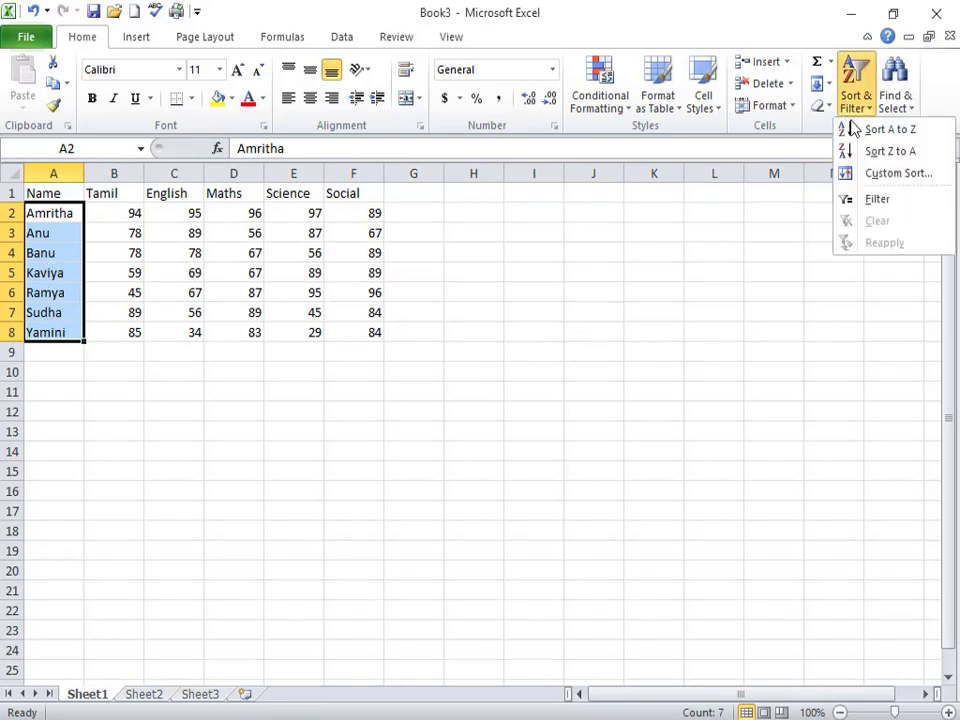
click(866, 151)
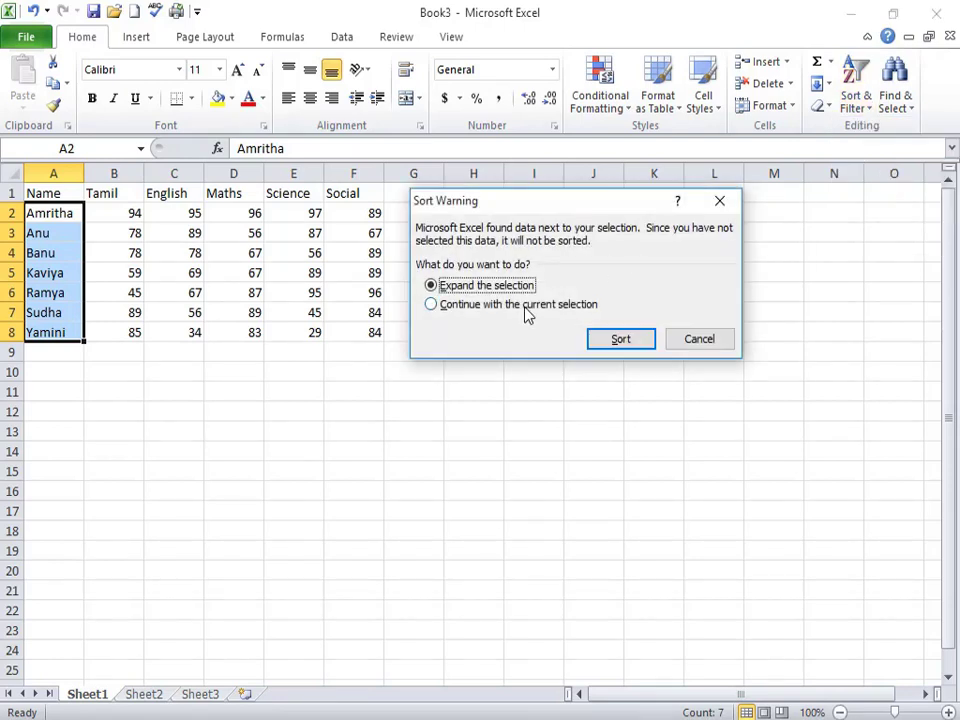
click(445, 305)
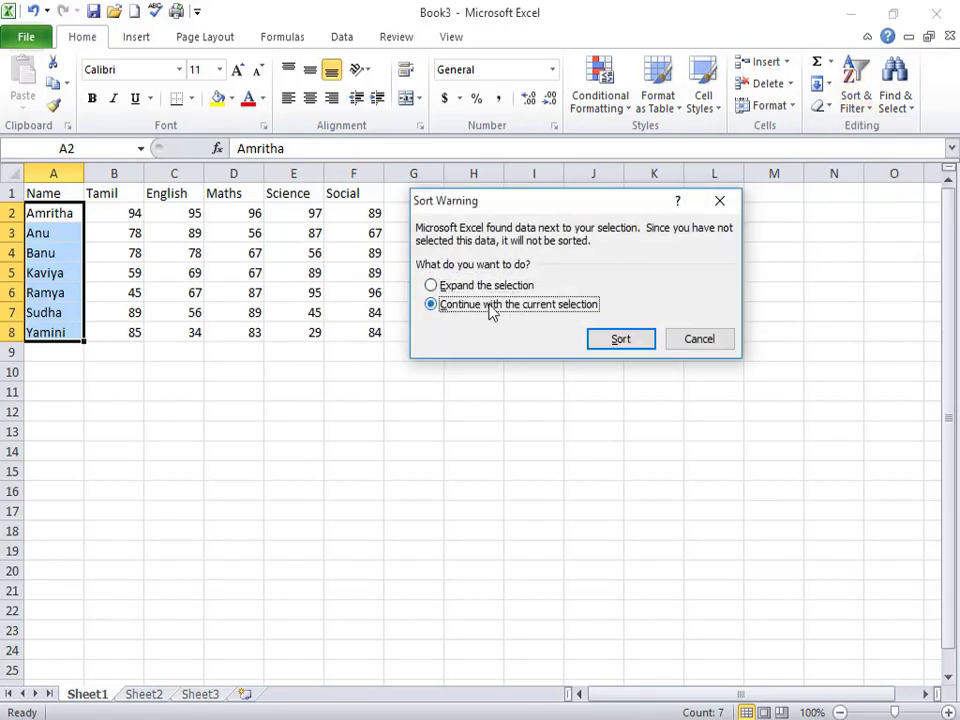
click(617, 338)
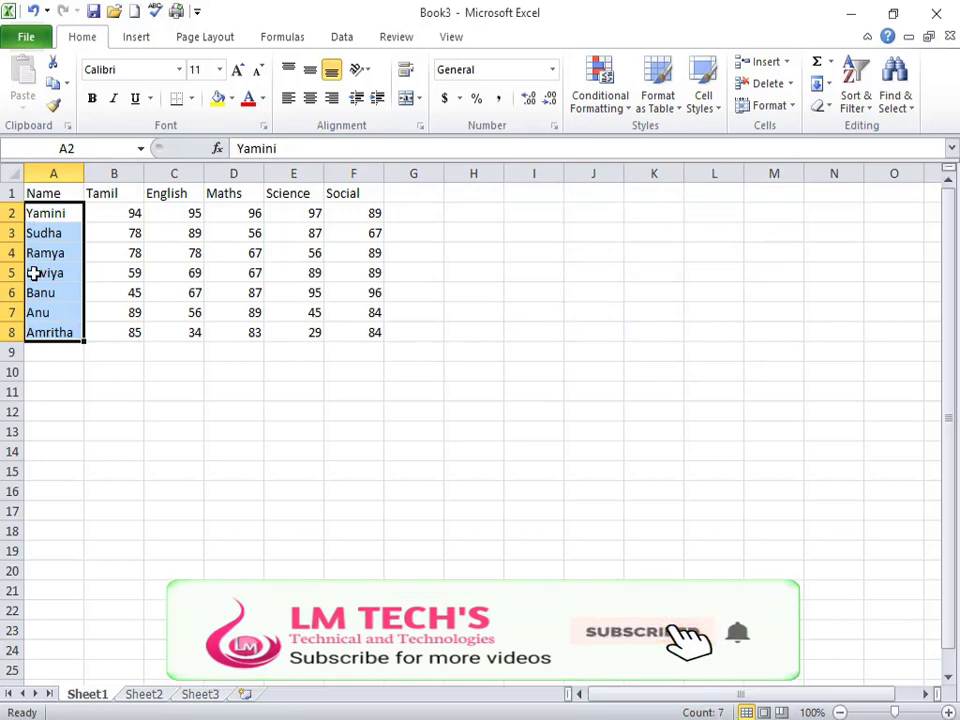
click(365, 271)
click(854, 90)
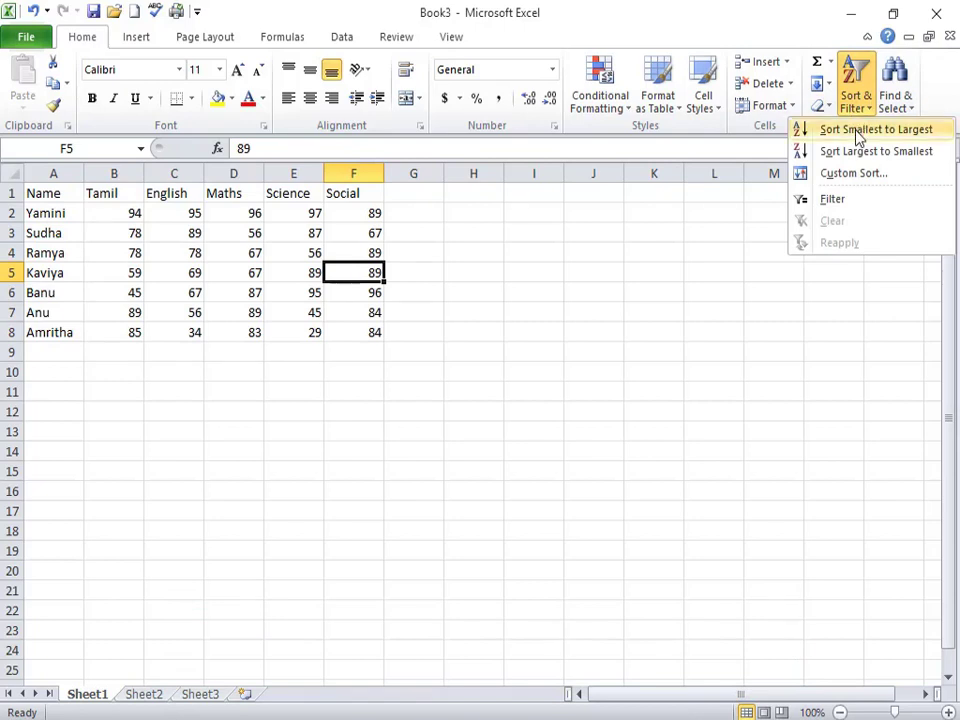
click(529, 278)
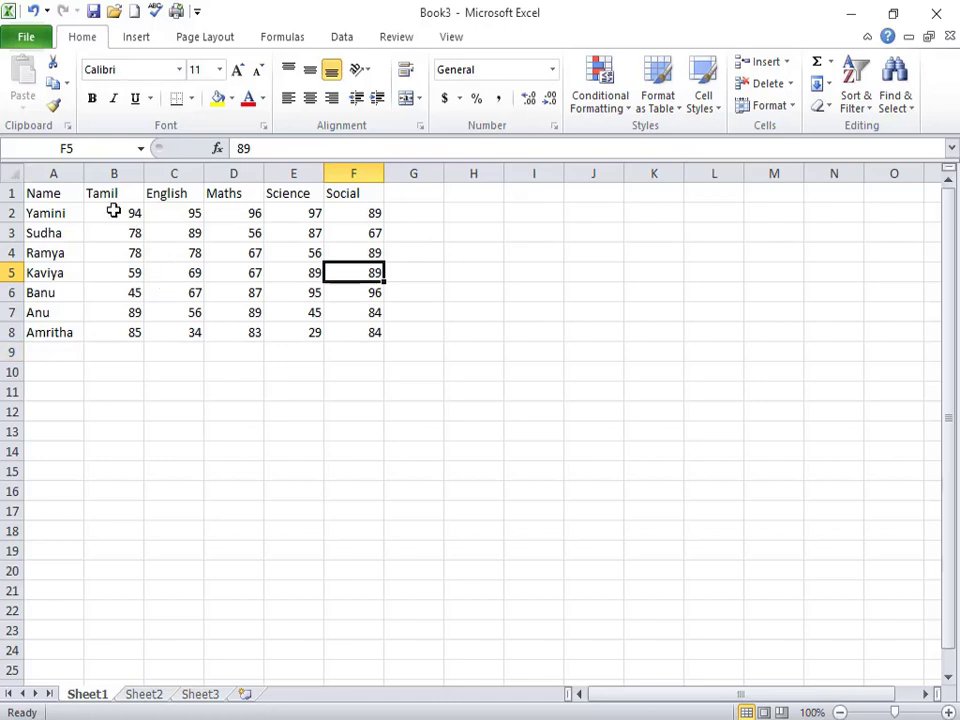
Step: Apply the 3 Stars icon set as conditional formatting to the marks in B2:F8
drag(101, 214, 327, 325)
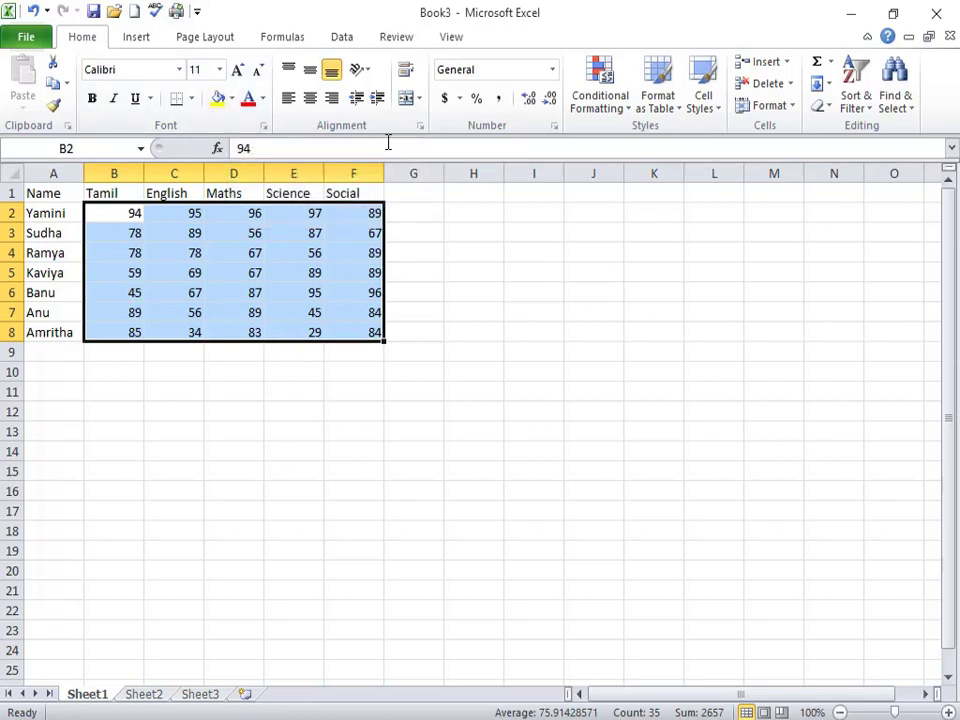
click(601, 117)
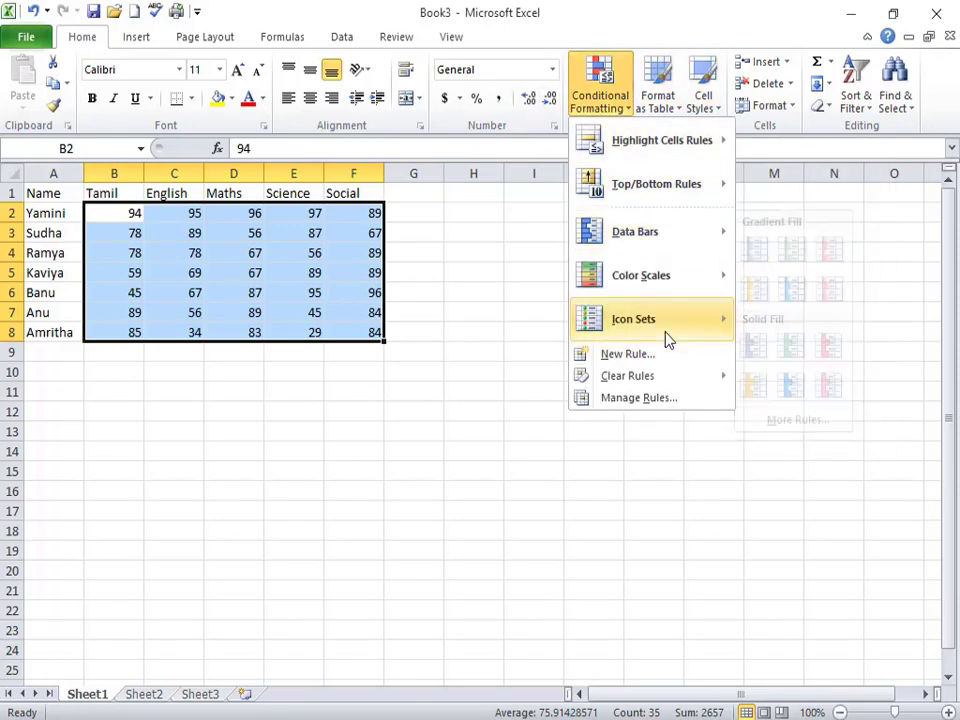
mouse_move(668, 334)
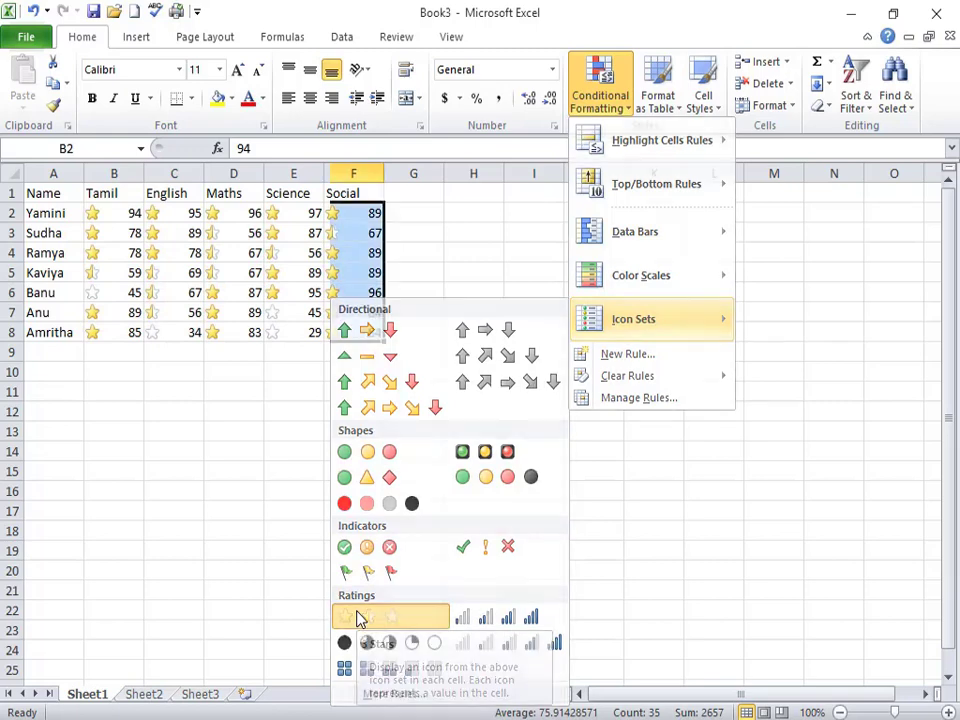
click(360, 619)
click(316, 393)
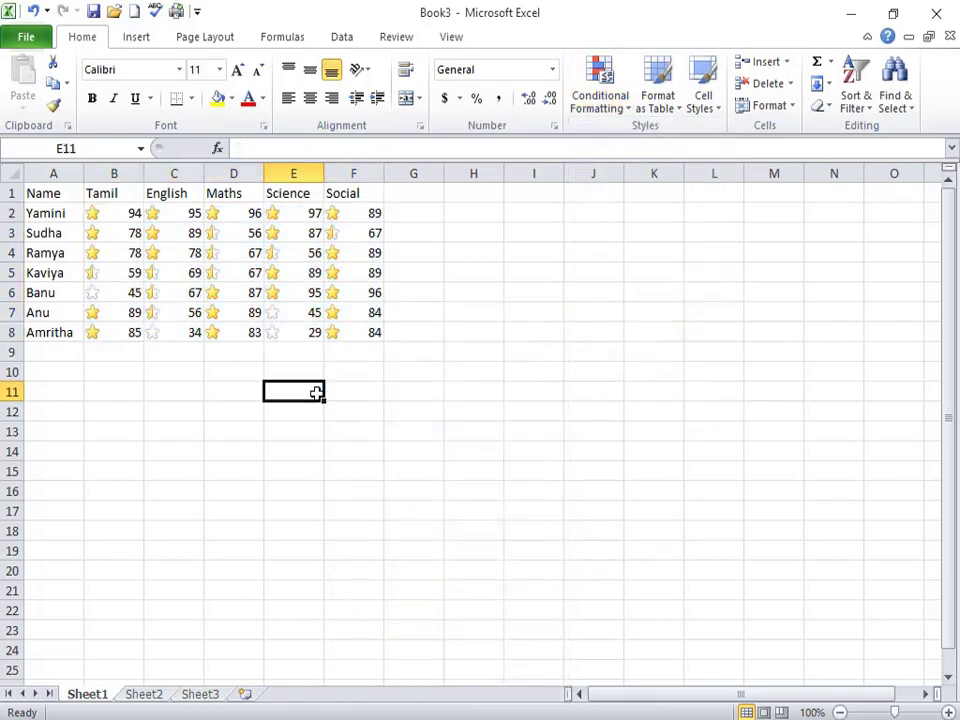
Step: Format the English mark in C5 with a red font colour and increase its font size to 12
click(190, 273)
click(262, 100)
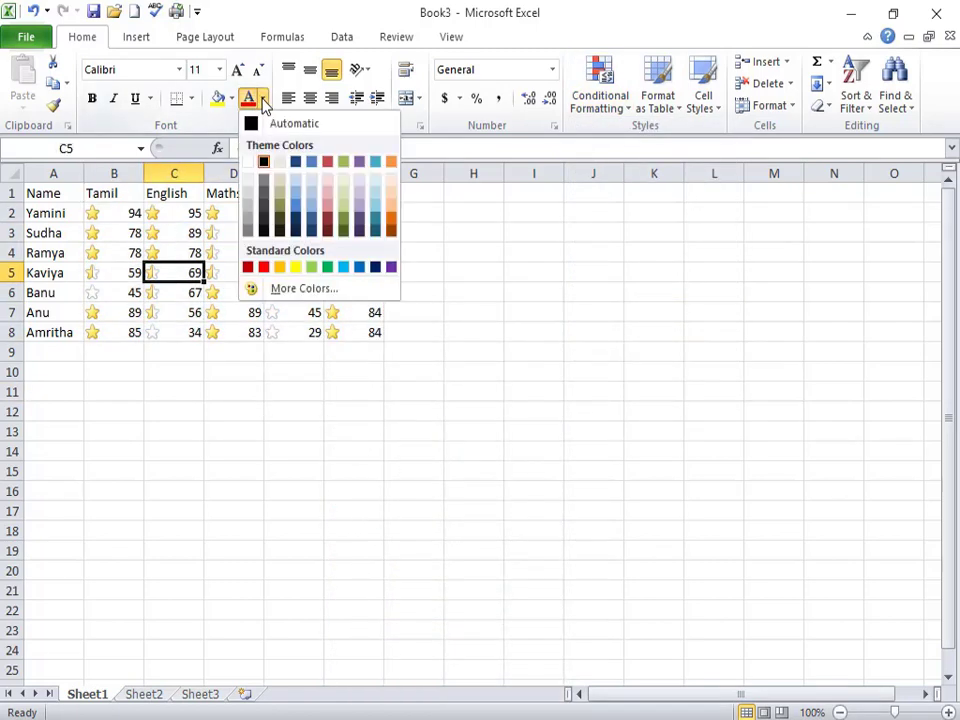
click(264, 268)
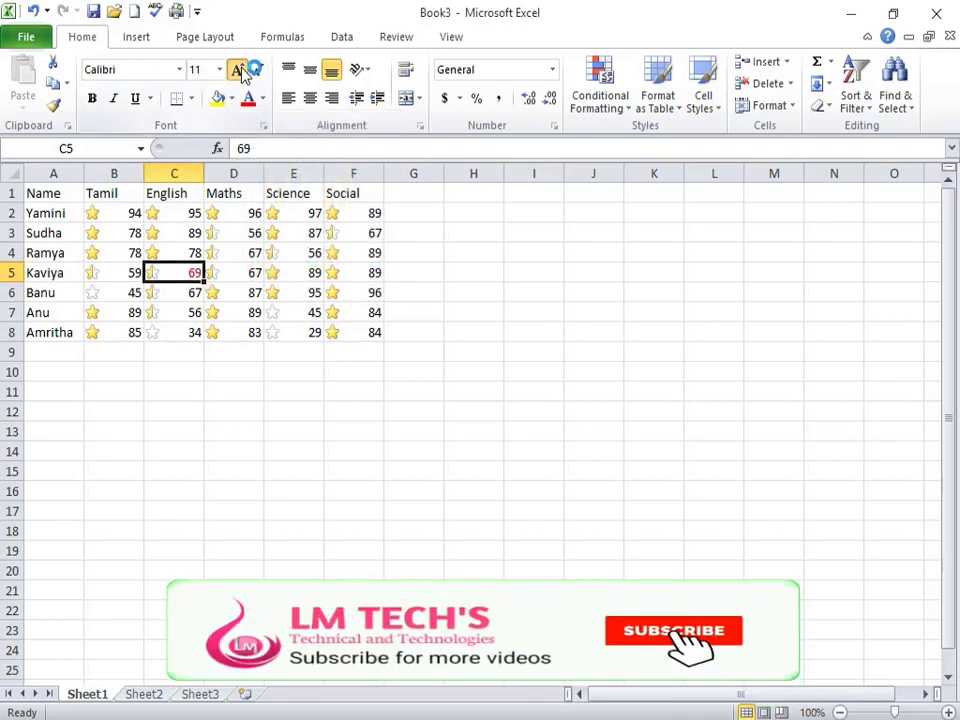
click(240, 70)
click(197, 234)
click(197, 273)
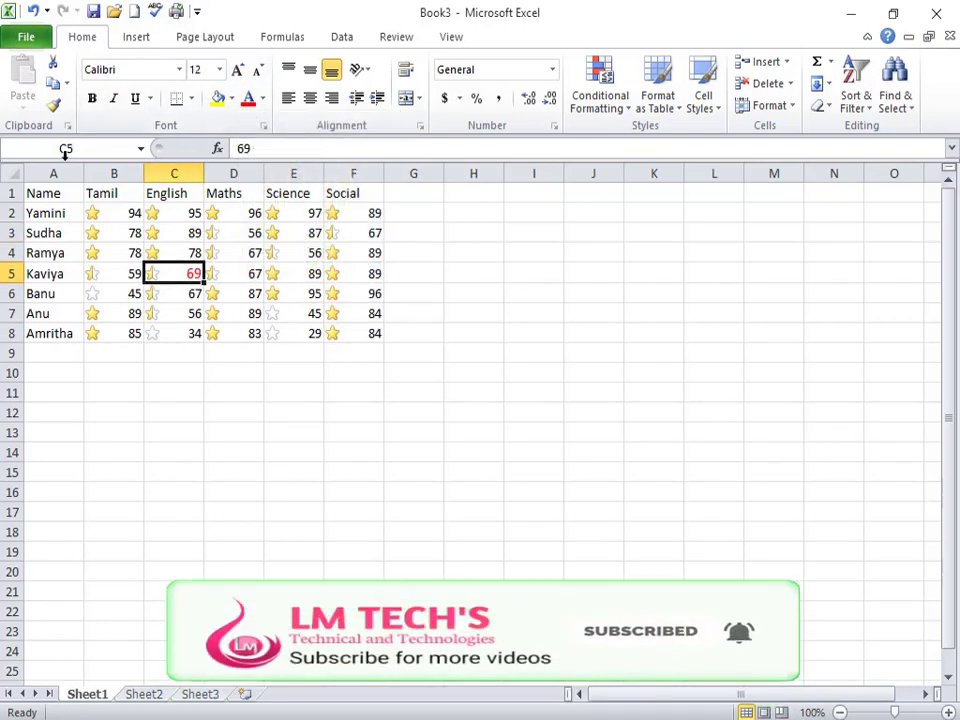
Step: Copy the formatting of C5 to the Science mark in E4 with Format Painter, and reselect C5
click(53, 105)
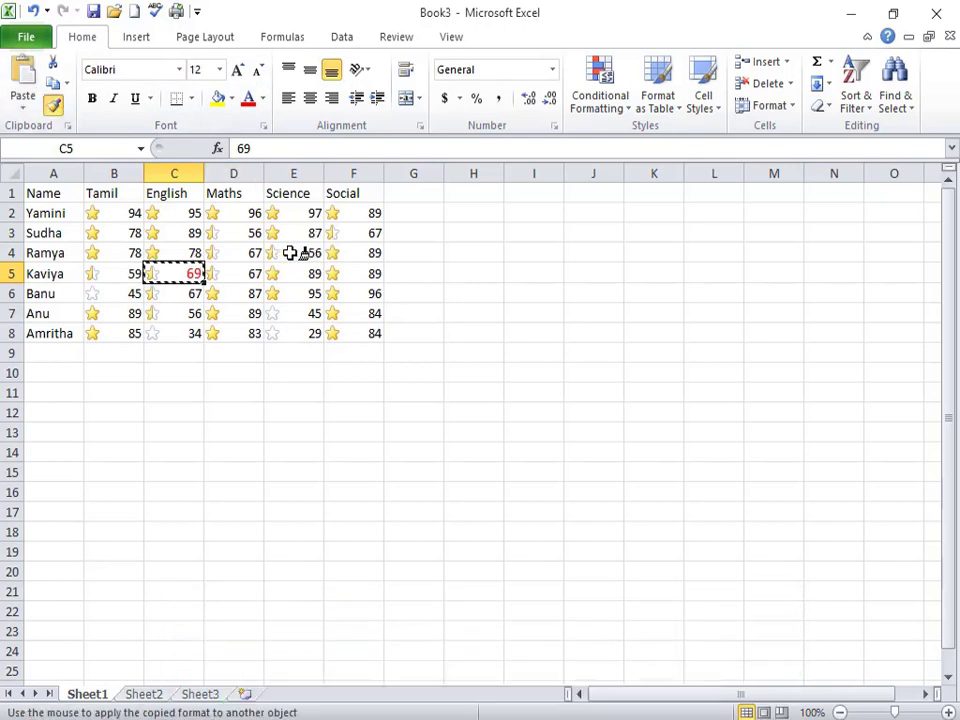
click(291, 251)
click(188, 274)
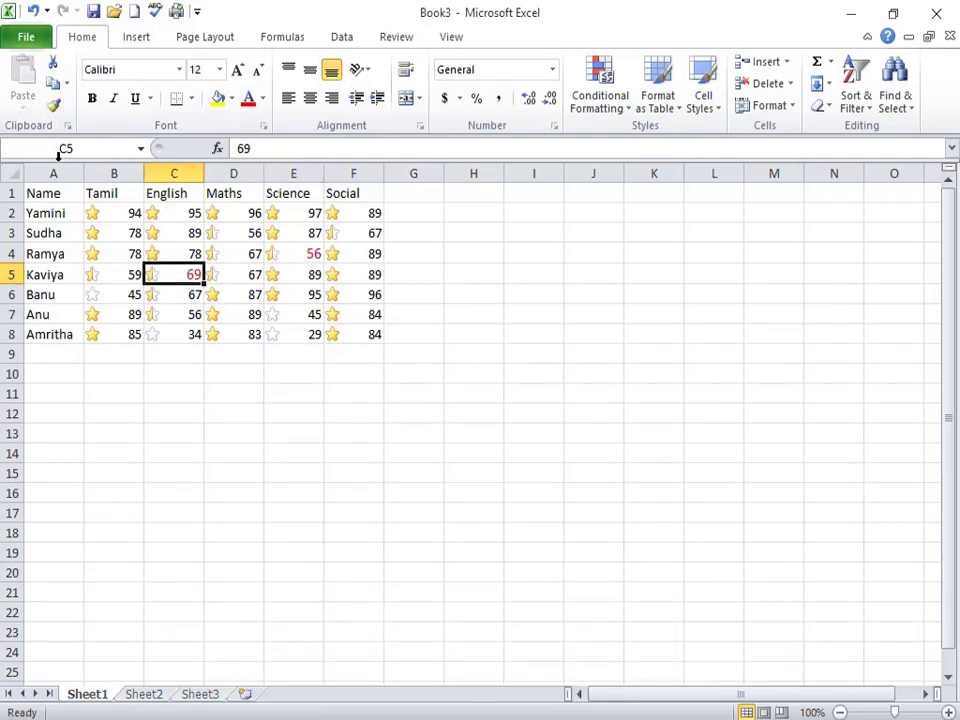
Step: Copy the red size 12 formatting from C5 to the Tamil mark in B6, and from B6 to the name in A8, with Format Painter
click(53, 105)
click(133, 294)
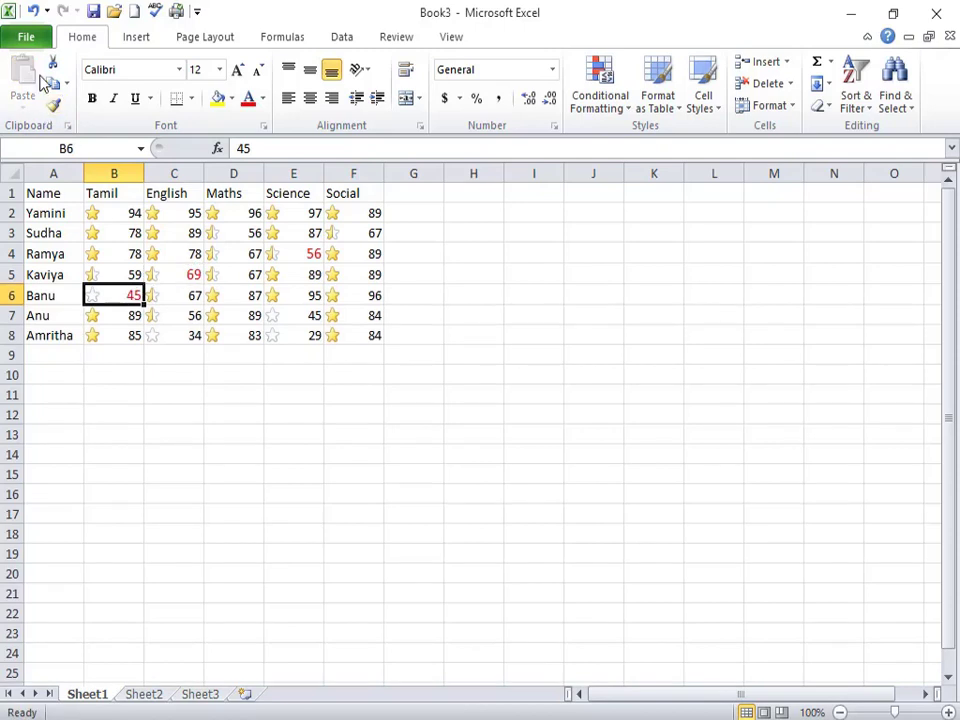
click(53, 105)
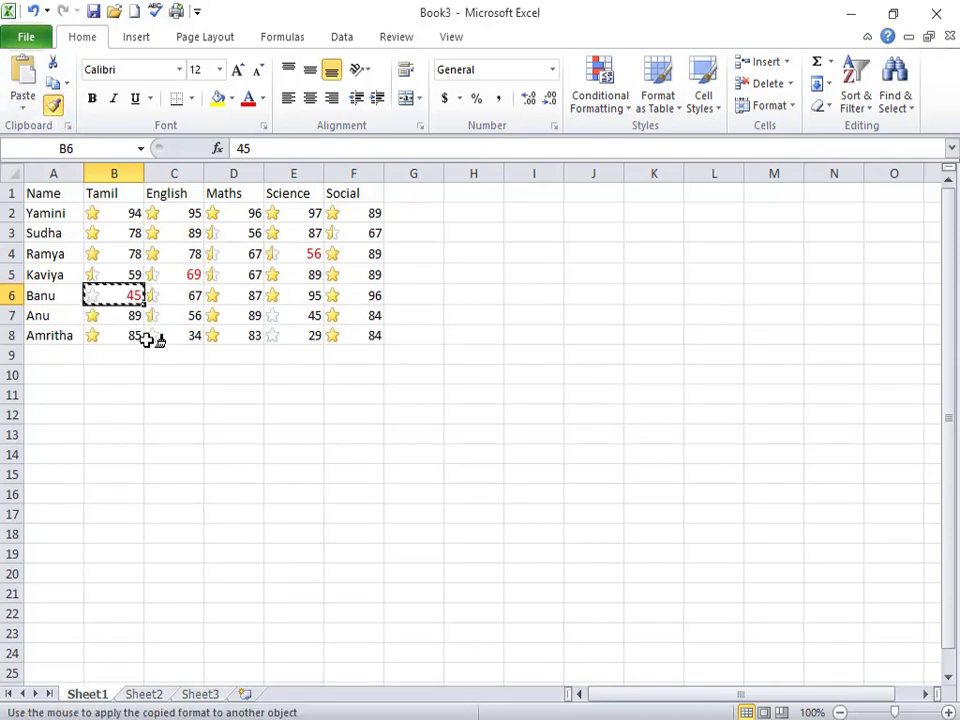
click(71, 335)
click(246, 280)
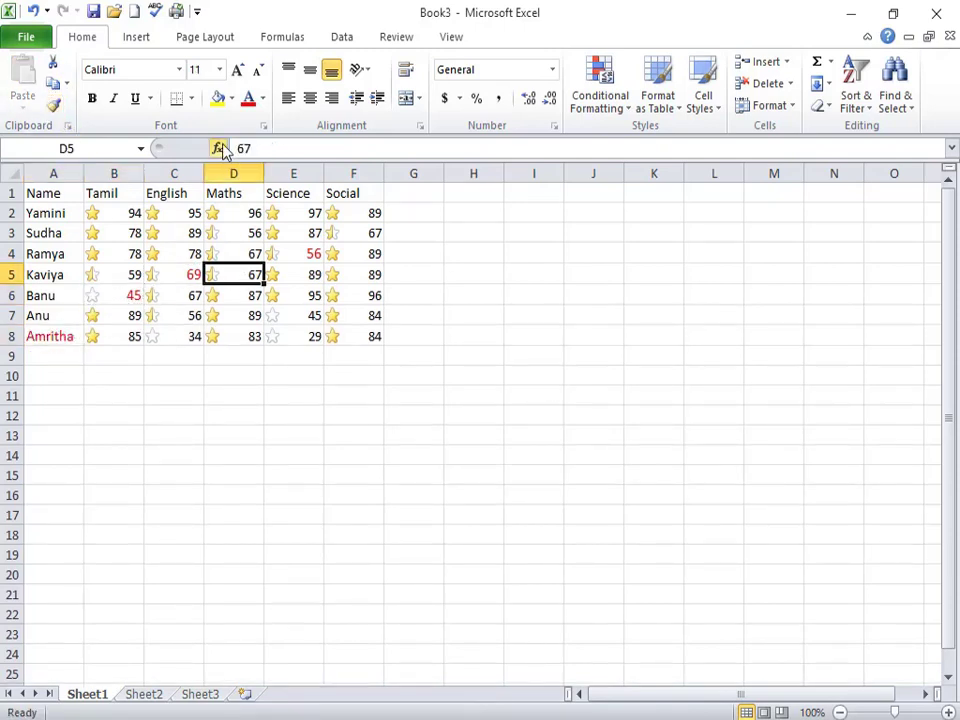
Step: Change the font colour of the English mark in C3 to purple
click(175, 231)
click(262, 100)
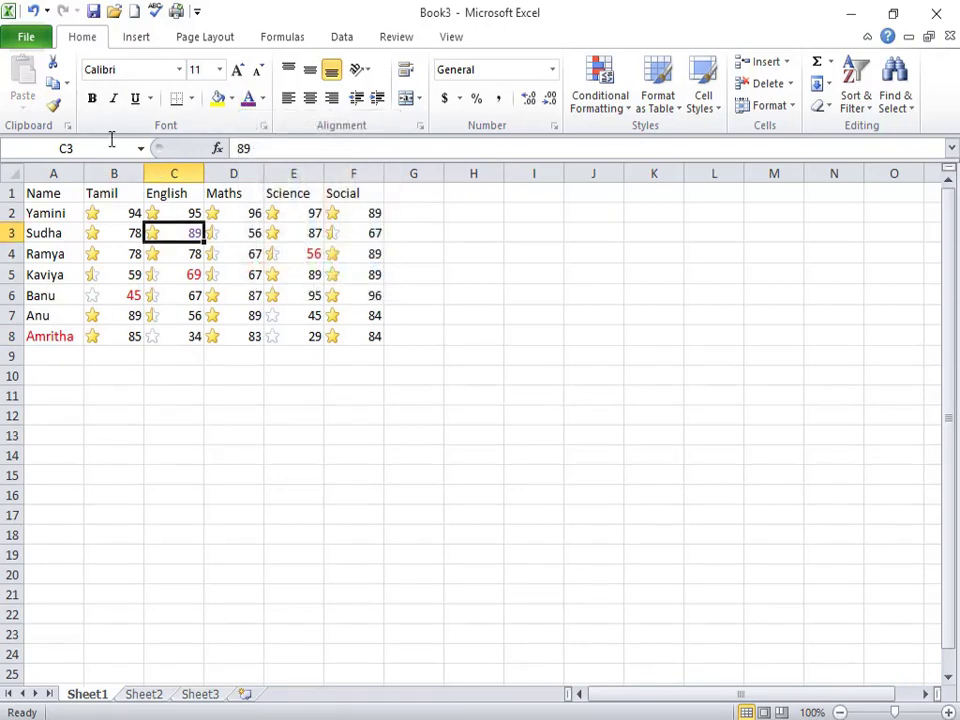
click(217, 281)
Step: Copy the purple formatting from C3 to E6, and pass it on to F6 and C8 with Format Painter
click(177, 228)
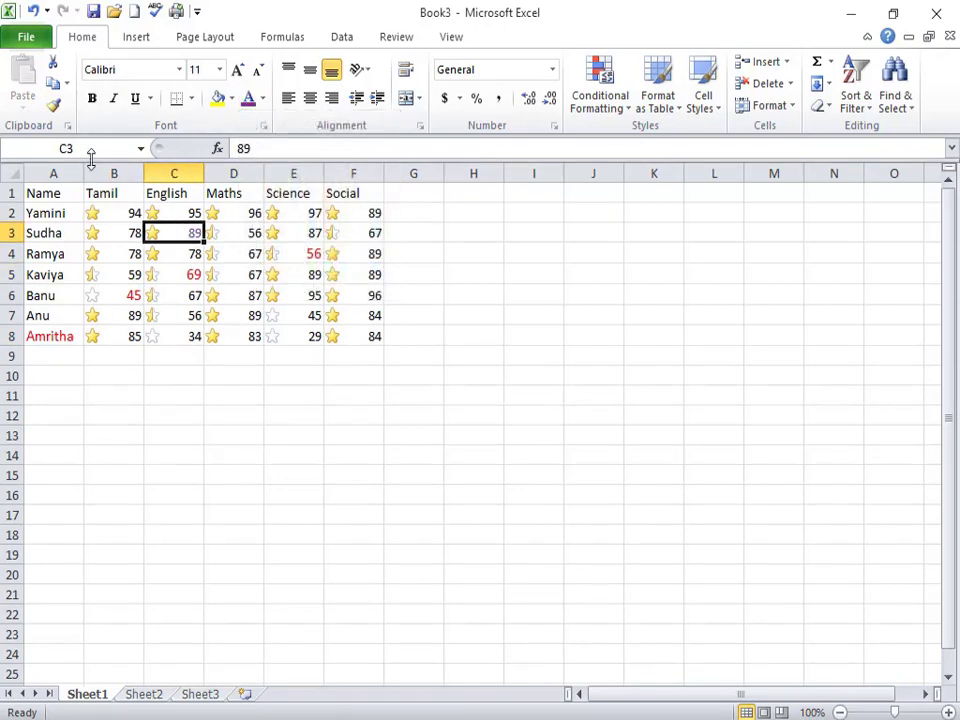
click(53, 104)
click(316, 292)
click(53, 104)
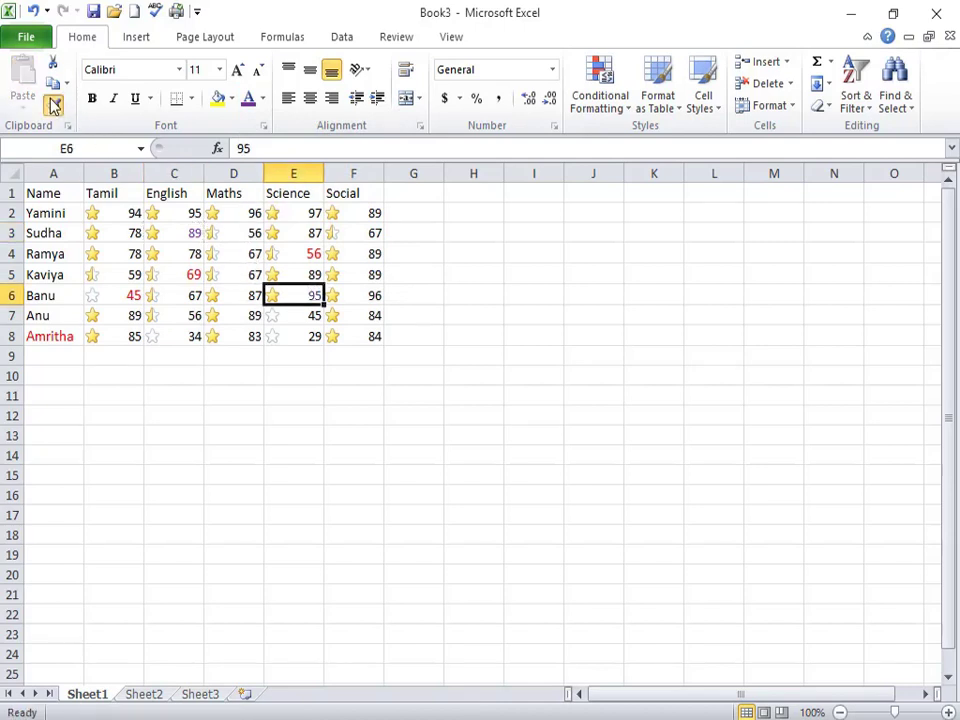
click(373, 296)
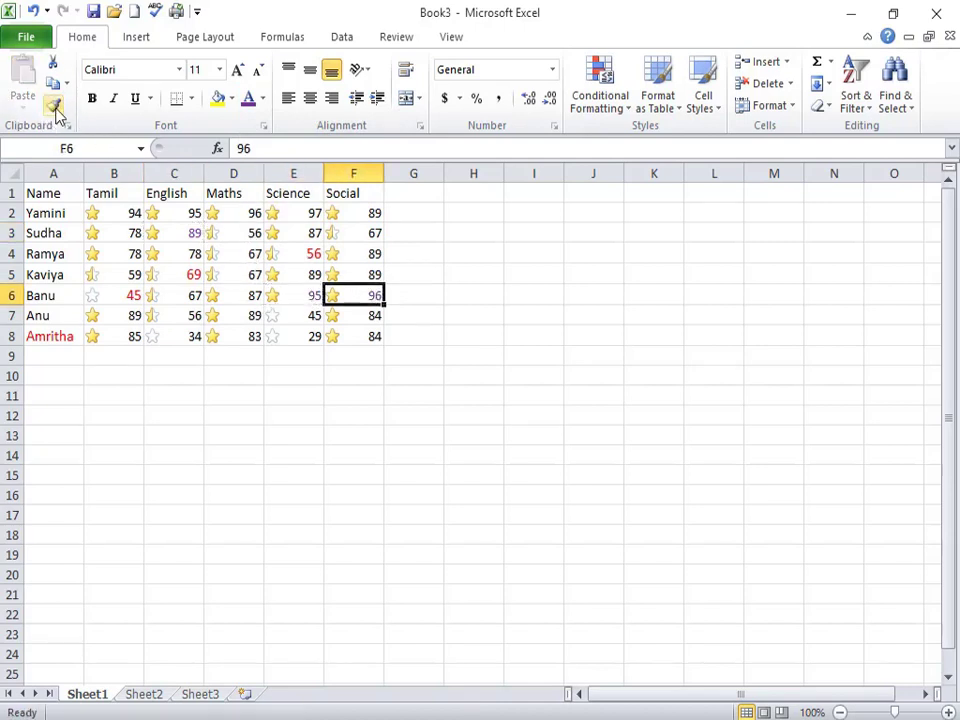
click(53, 104)
click(190, 336)
click(318, 430)
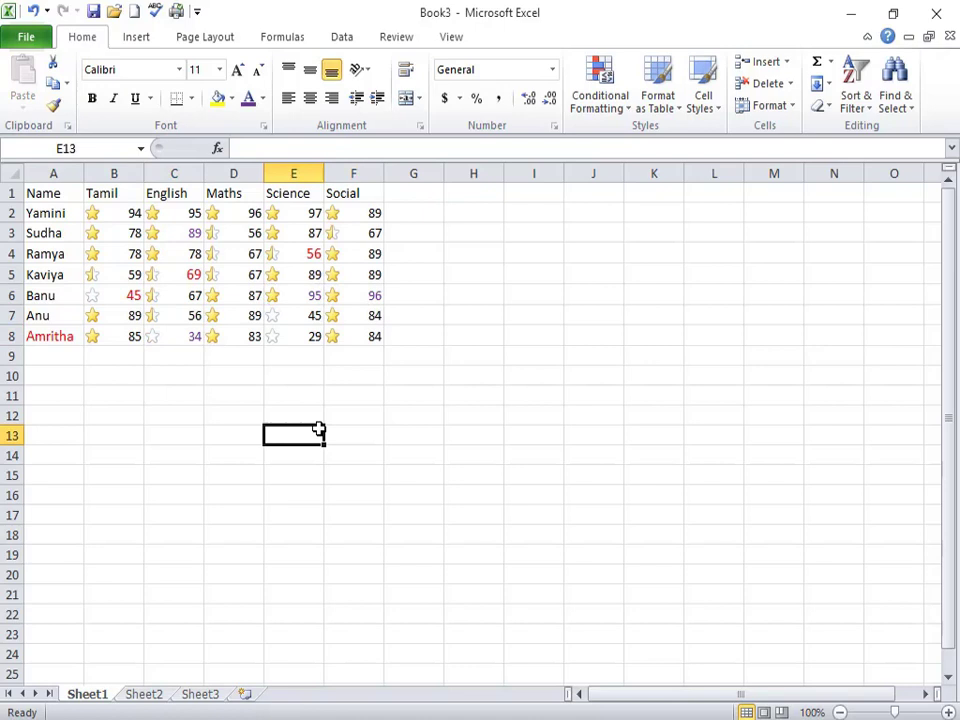
Step: Fill the Tamil marks in B2 and B4 with the standard light blue colour
click(168, 217)
click(114, 211)
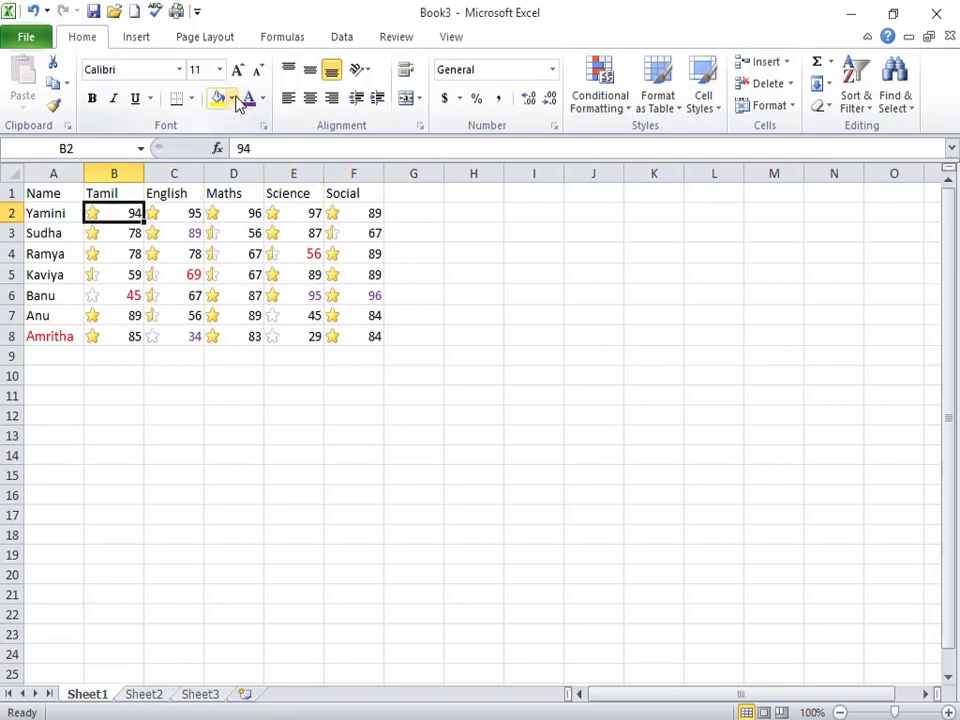
click(235, 100)
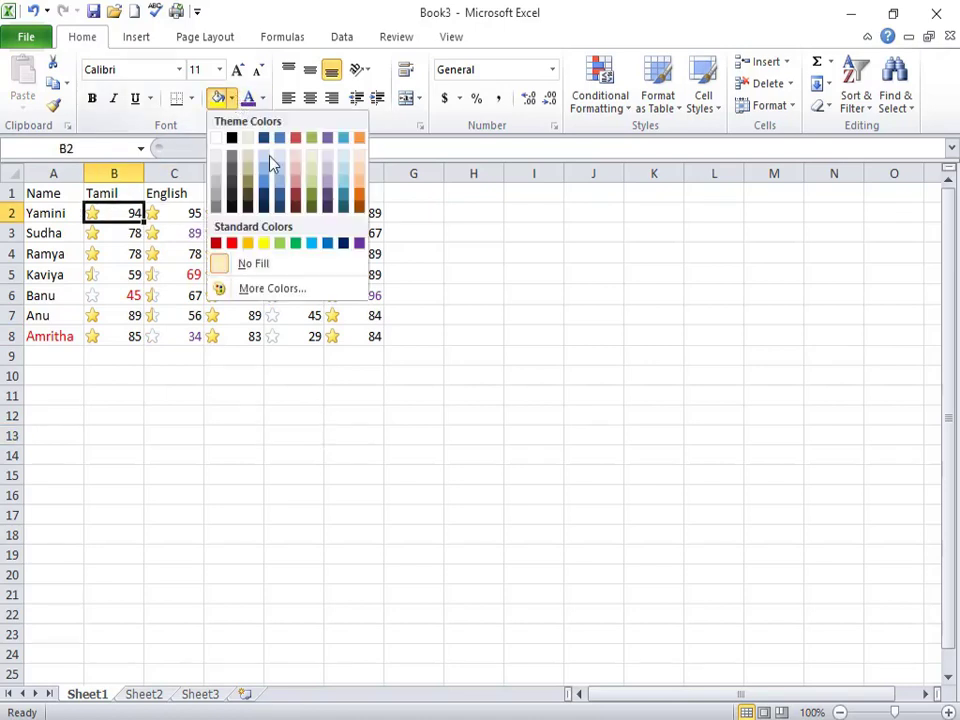
click(310, 245)
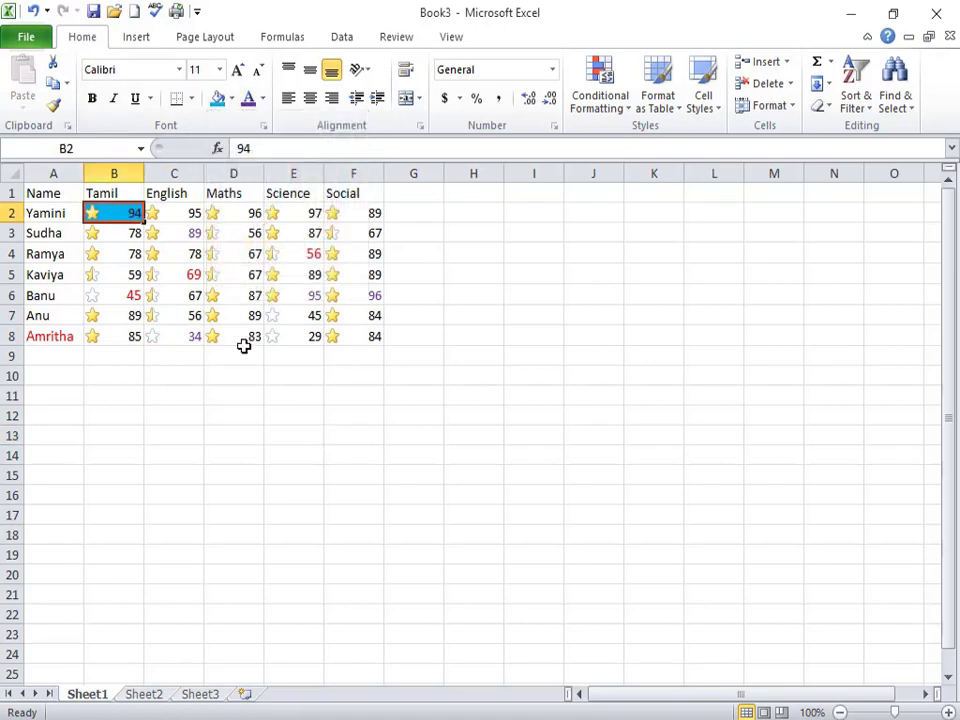
click(173, 258)
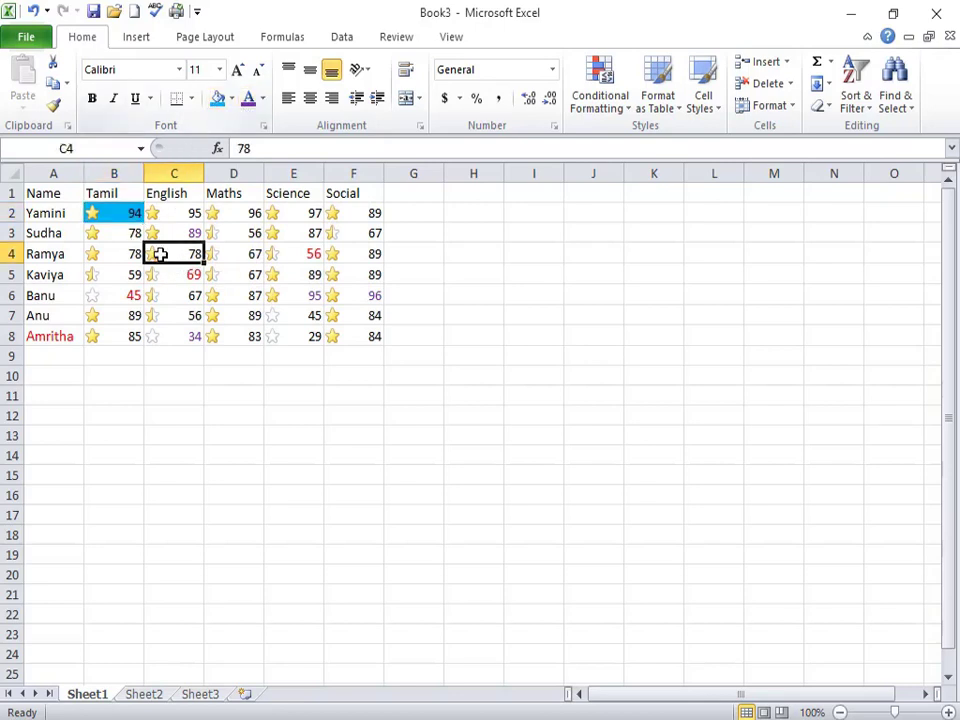
click(122, 249)
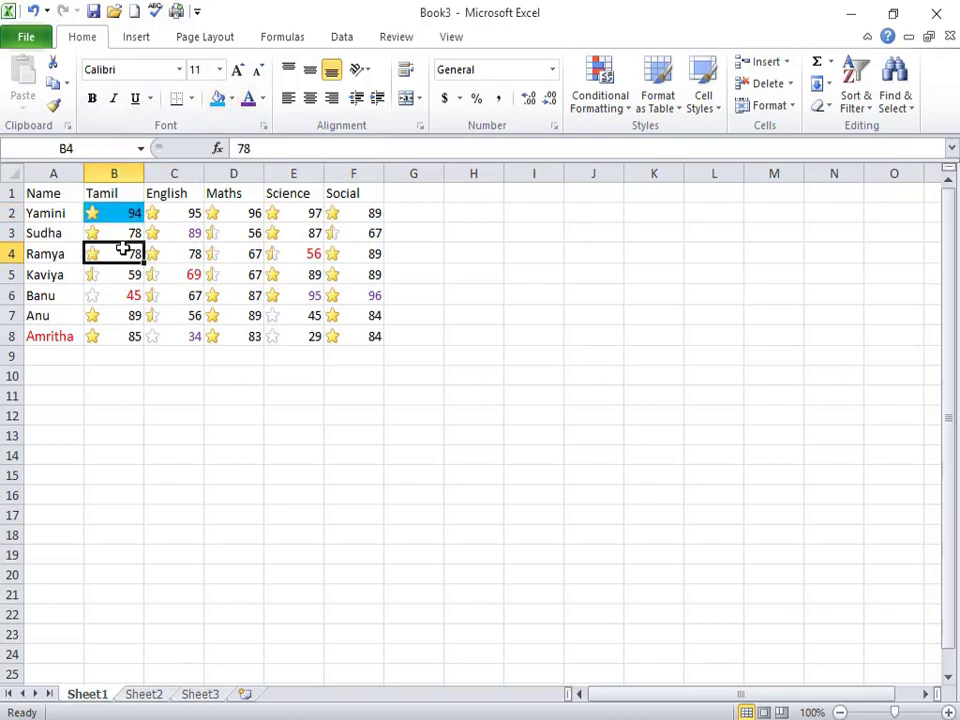
click(216, 98)
click(197, 310)
Step: Fill the Maths mark in D5 with yellow and the Maths mark in D3 with orange
click(253, 279)
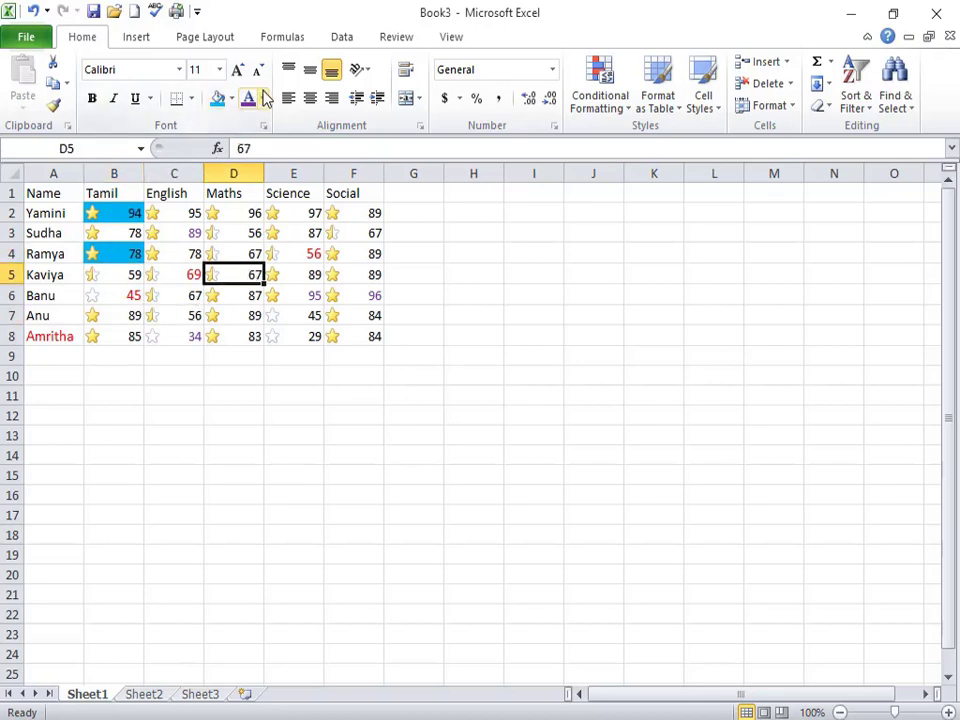
click(265, 98)
click(231, 98)
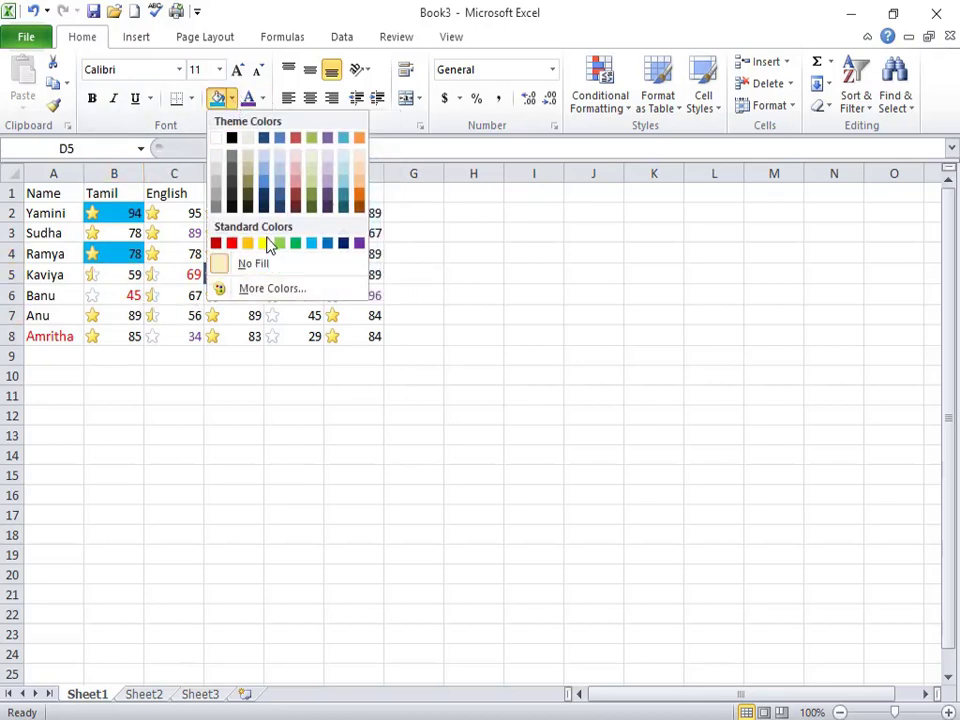
click(264, 240)
click(224, 236)
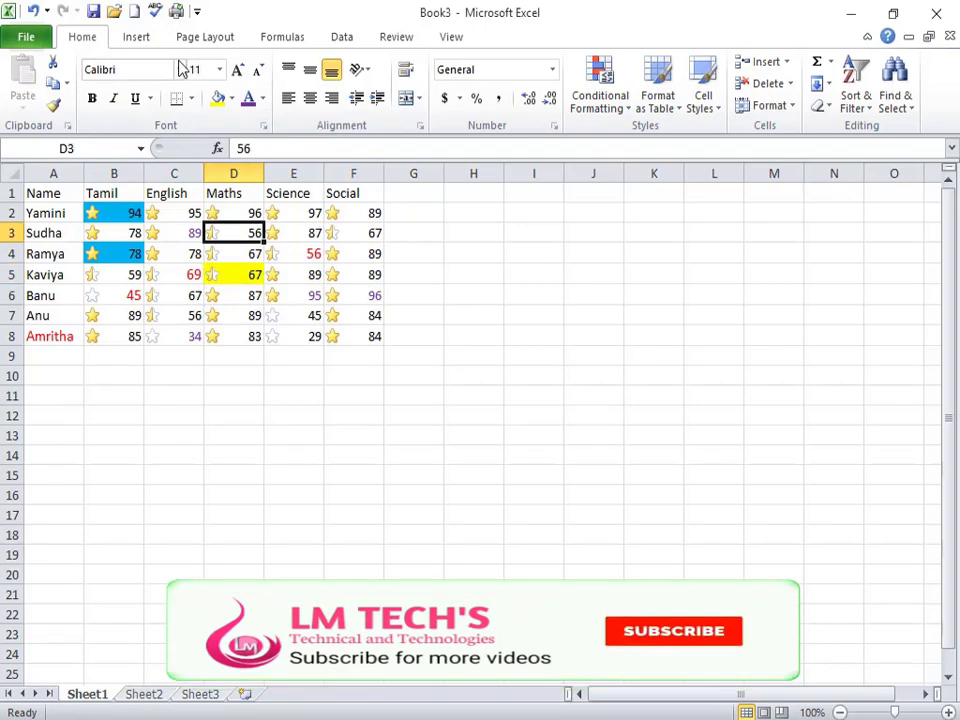
click(231, 98)
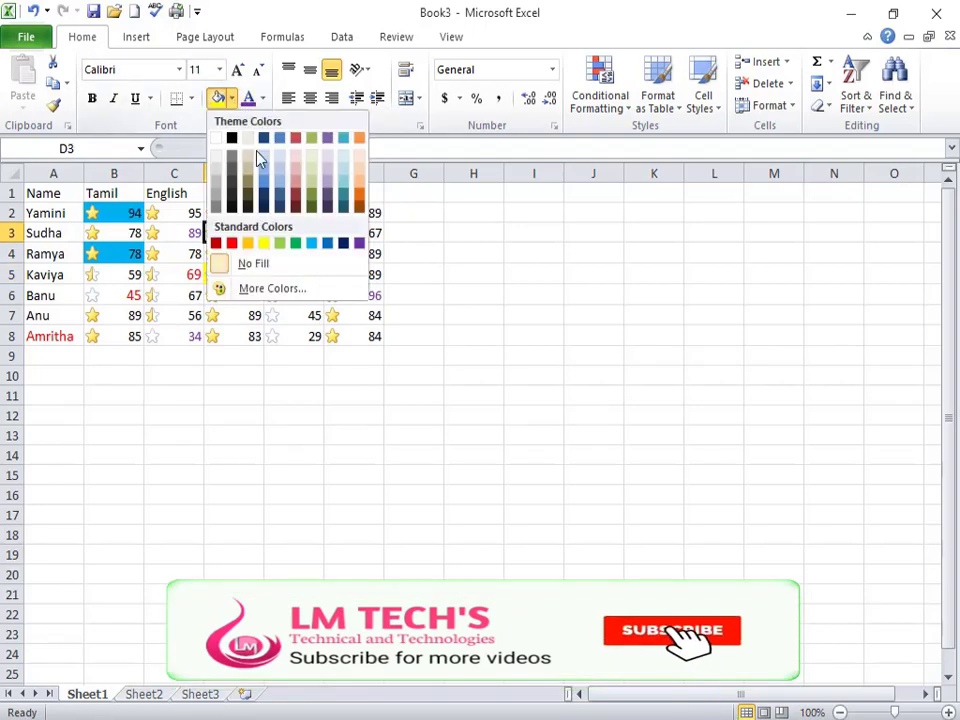
click(251, 242)
Step: Fill the Social marks in F3 and F4 with a pale blue theme colour
click(338, 298)
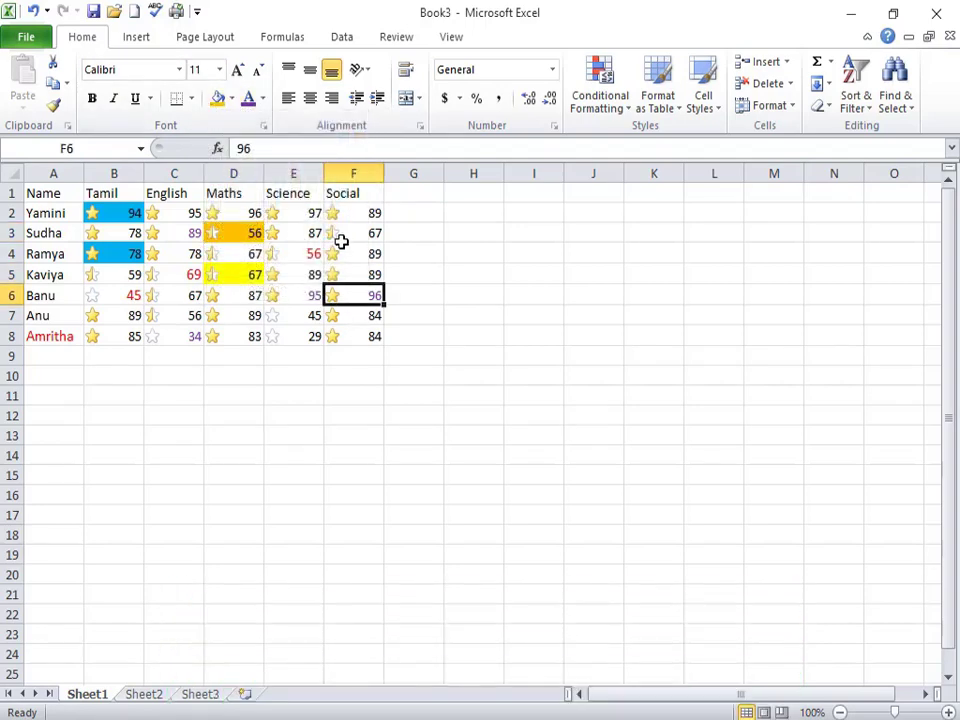
click(345, 236)
click(231, 98)
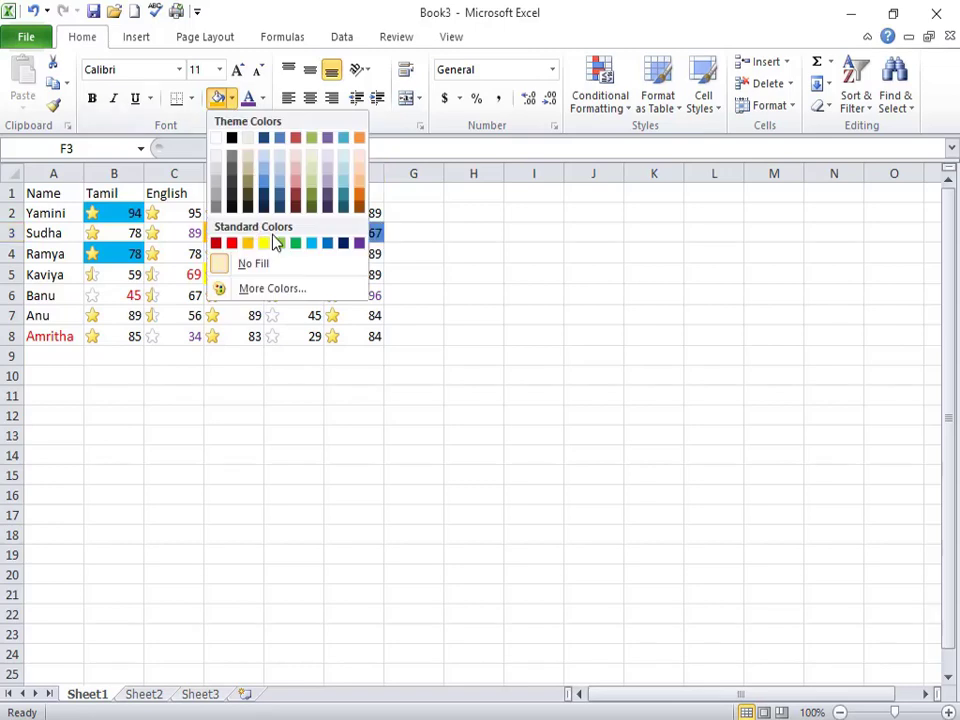
click(274, 176)
click(356, 251)
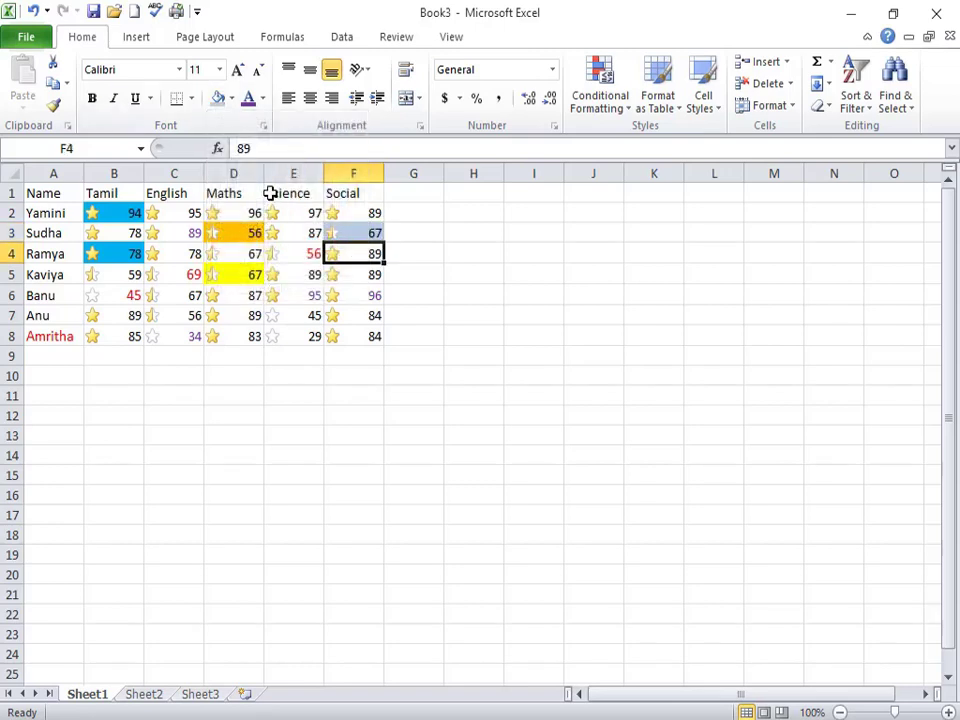
click(217, 103)
click(395, 330)
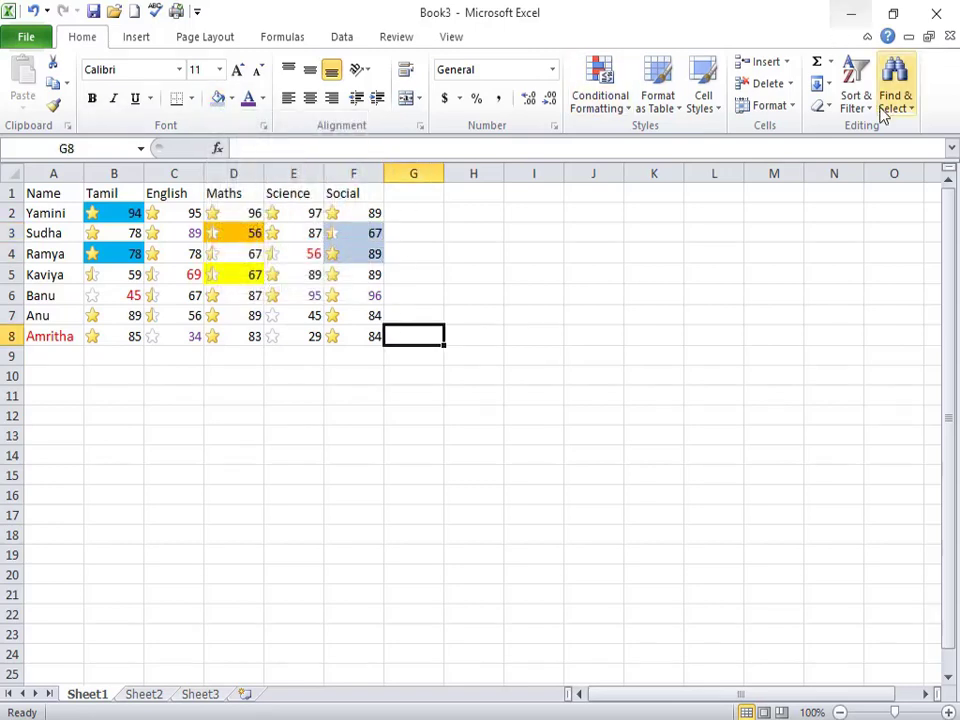
click(853, 90)
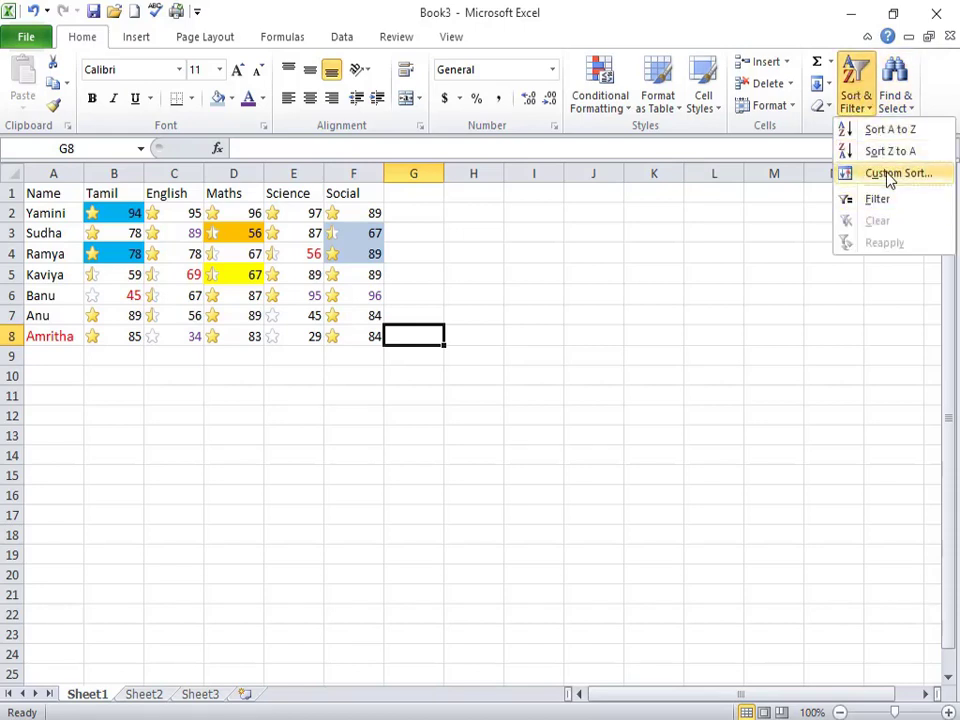
click(369, 336)
drag(369, 336, 97, 212)
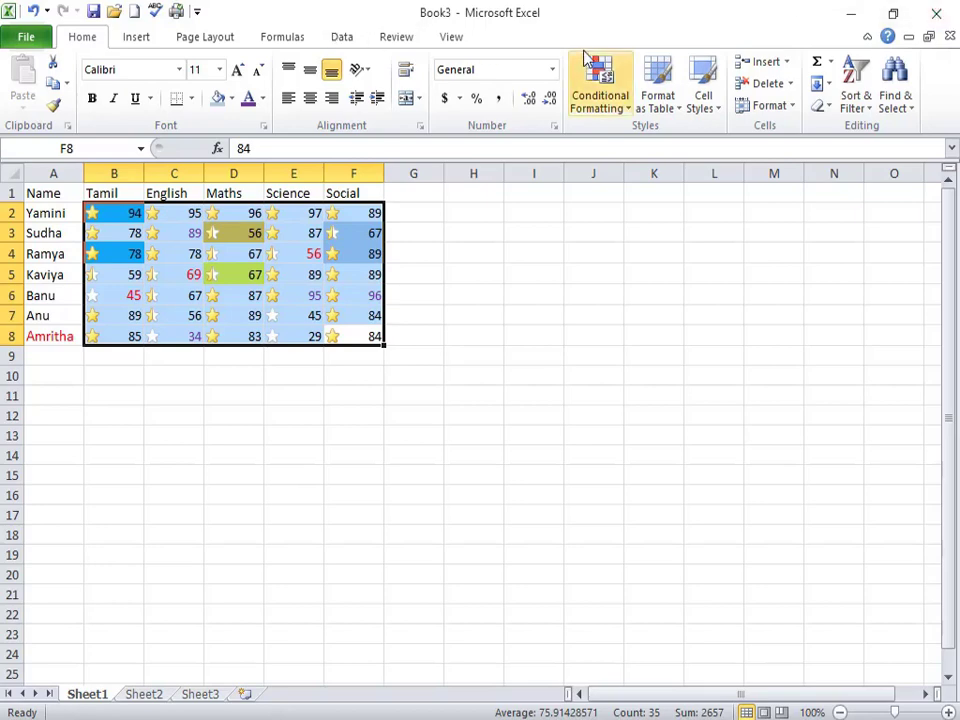
click(855, 100)
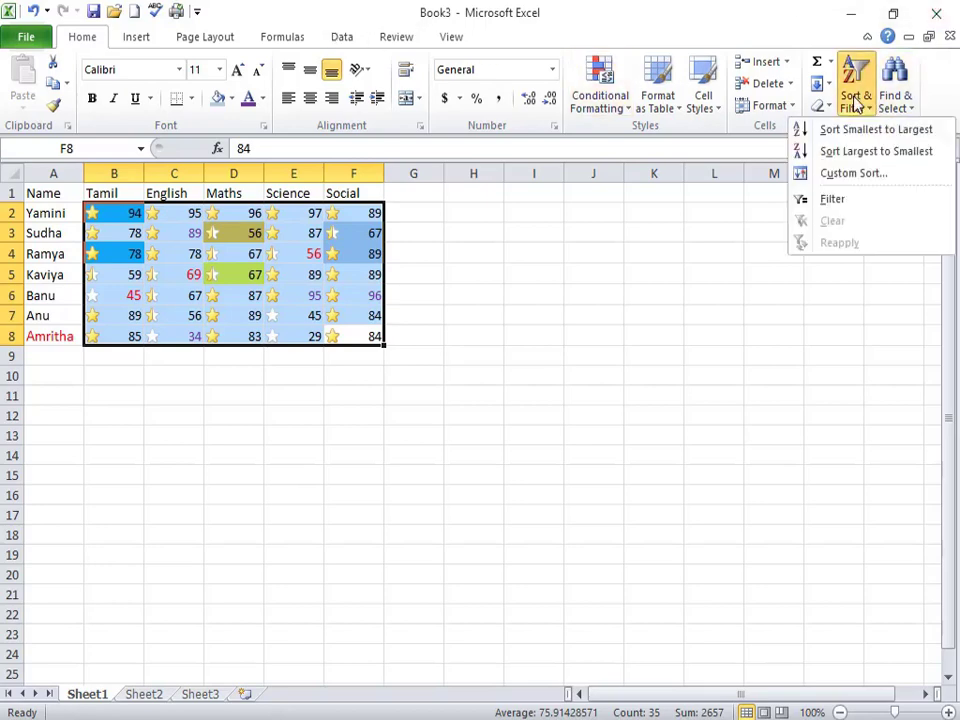
click(856, 178)
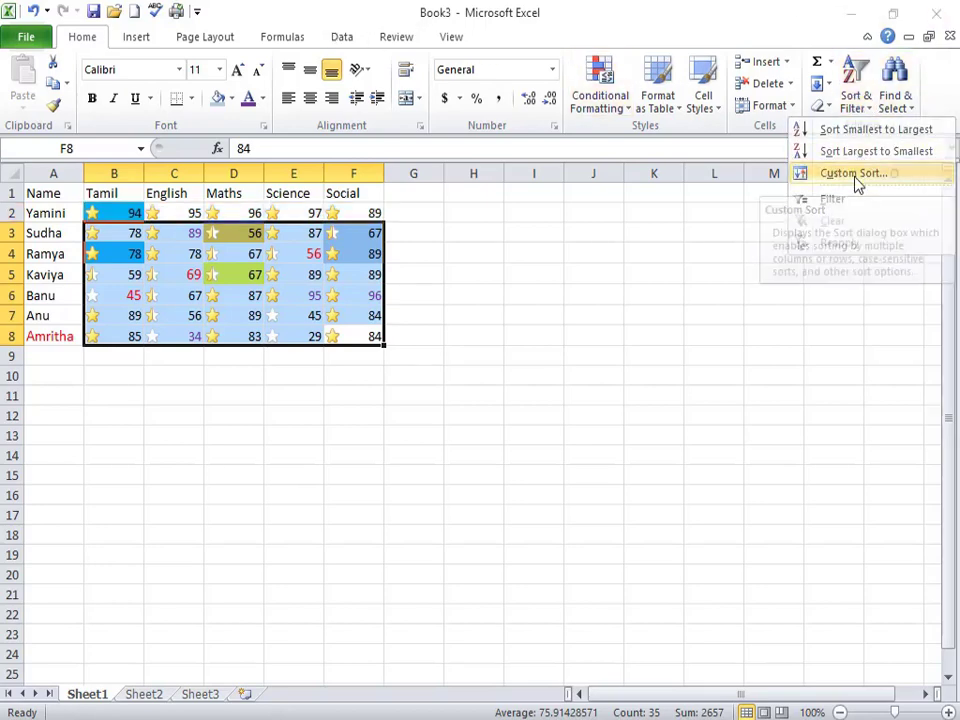
drag(477, 180, 462, 329)
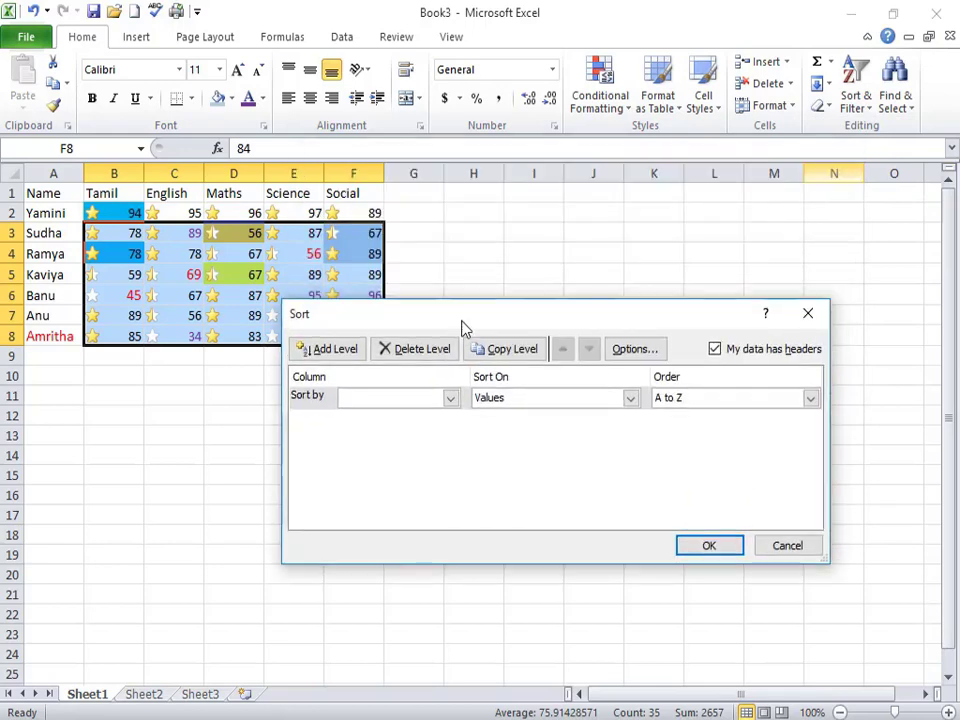
click(454, 398)
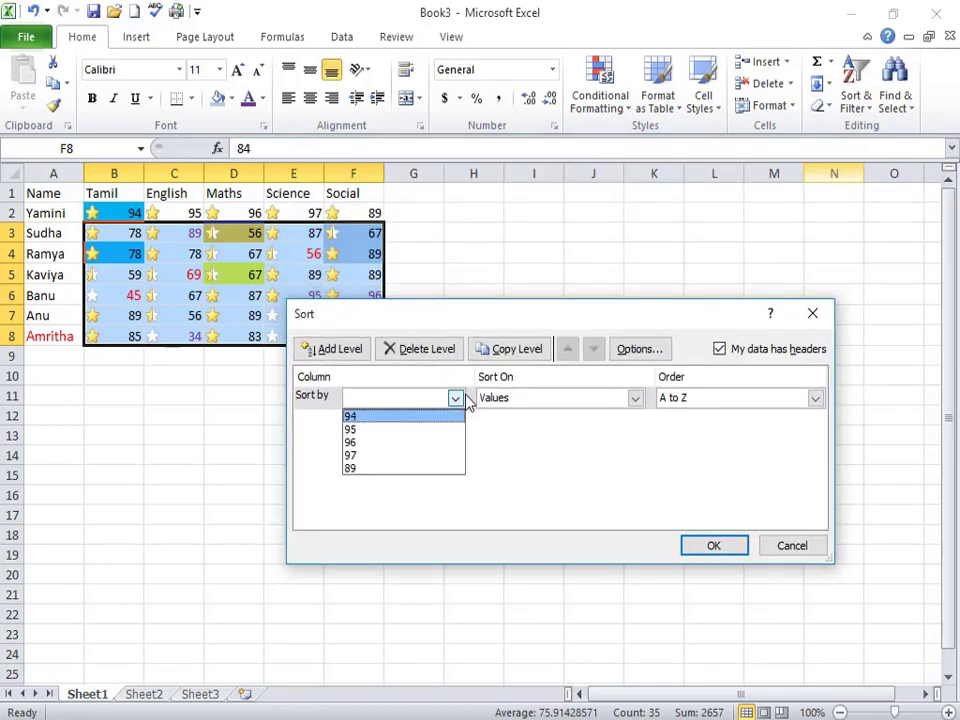
click(380, 442)
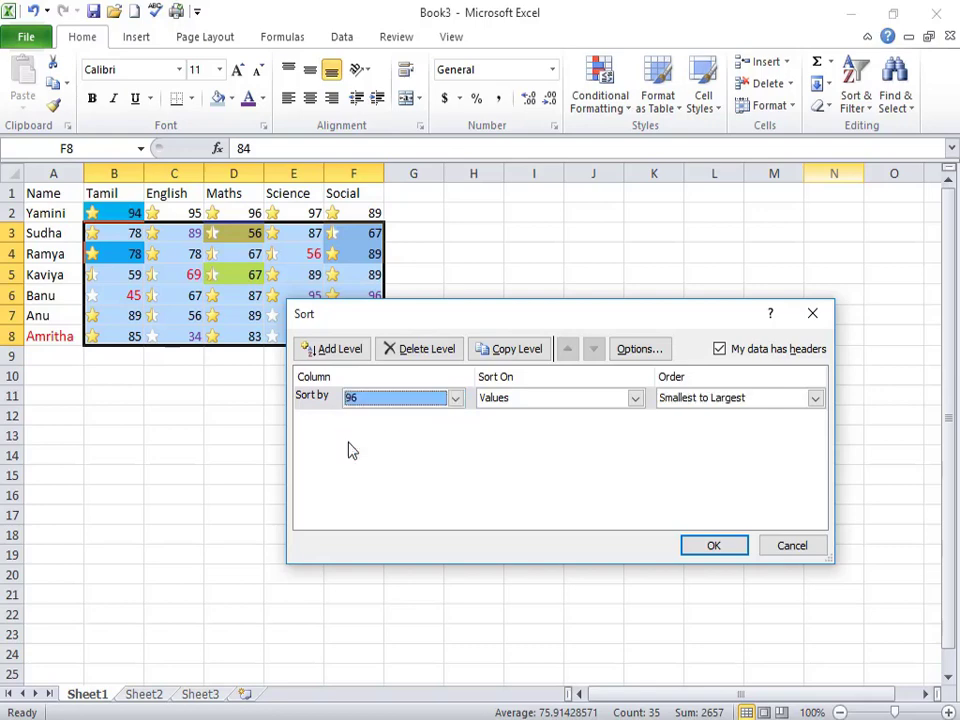
click(813, 314)
click(174, 296)
Step: Open a custom sort for the whole marks table A1:F8 and choose Name as the column to sort by
drag(35, 193, 375, 338)
click(856, 90)
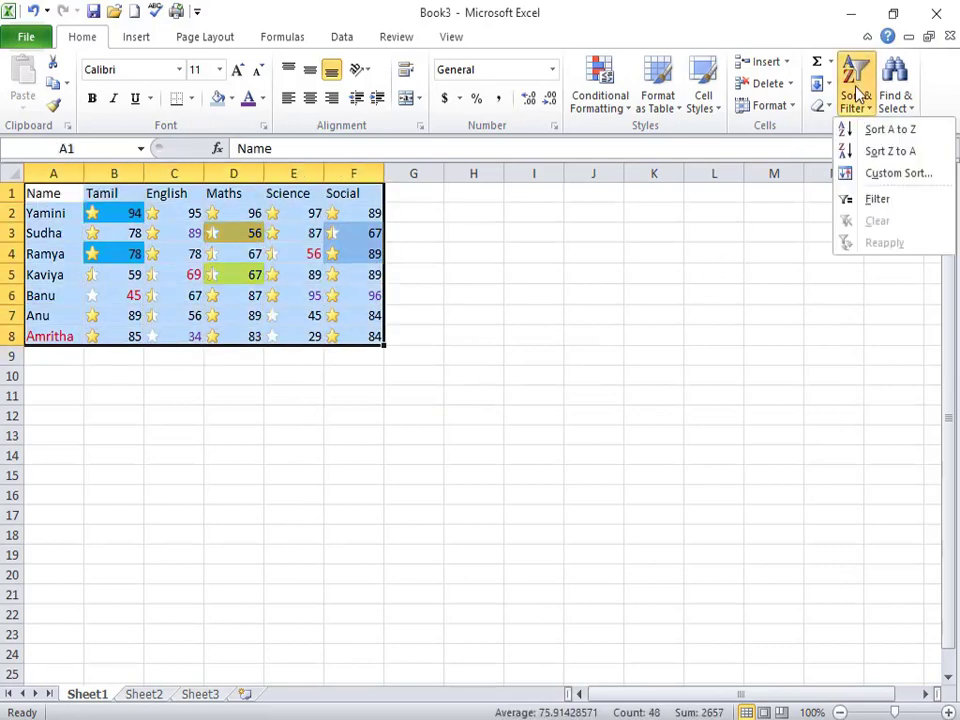
click(868, 175)
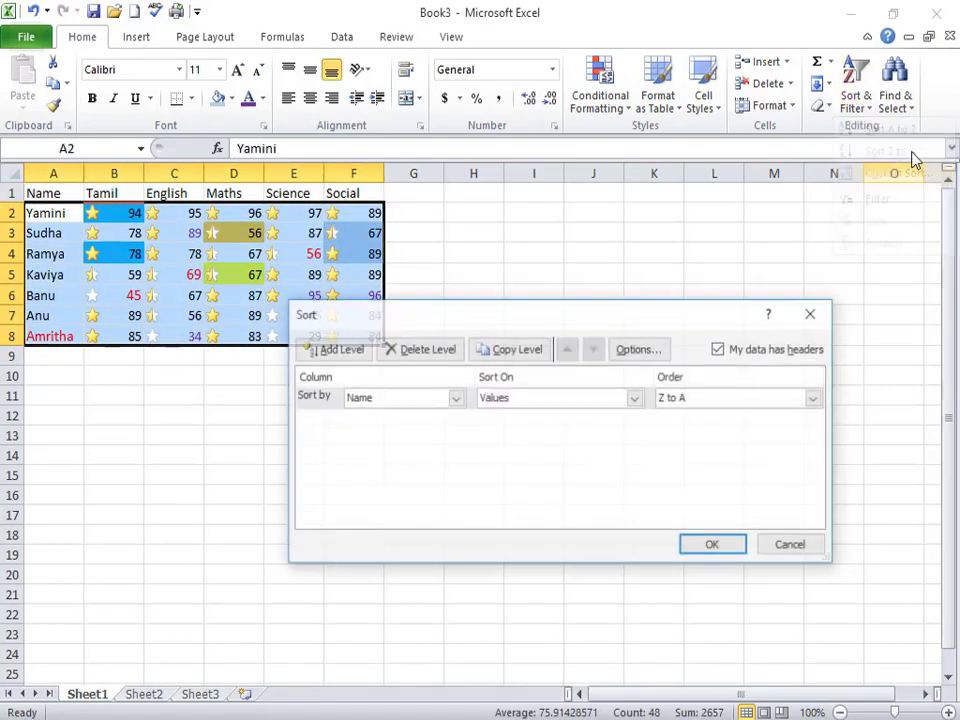
click(437, 399)
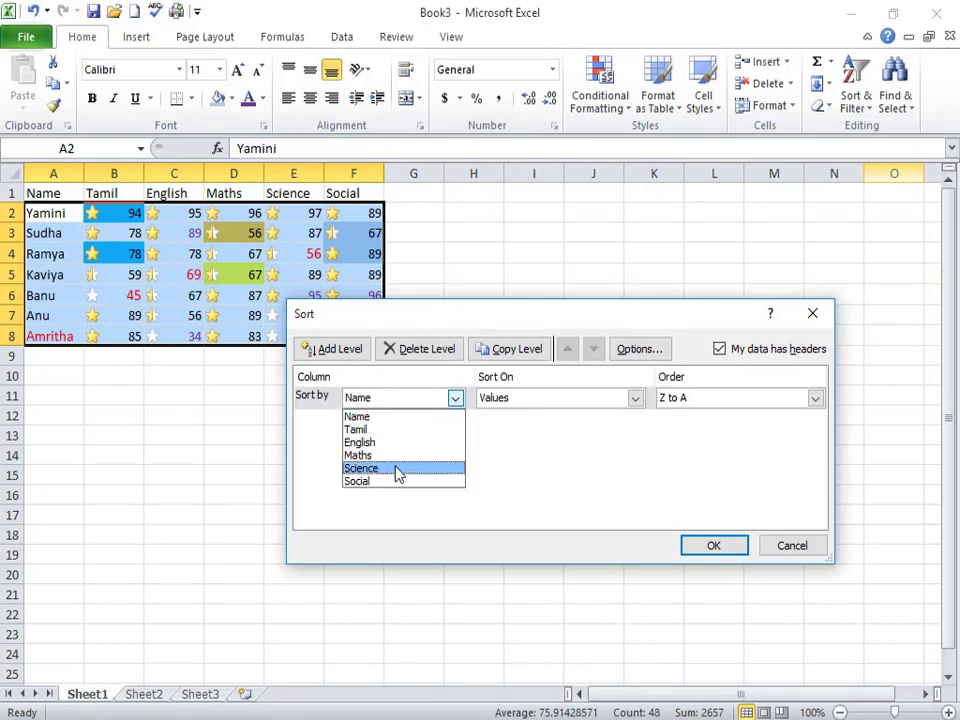
click(383, 417)
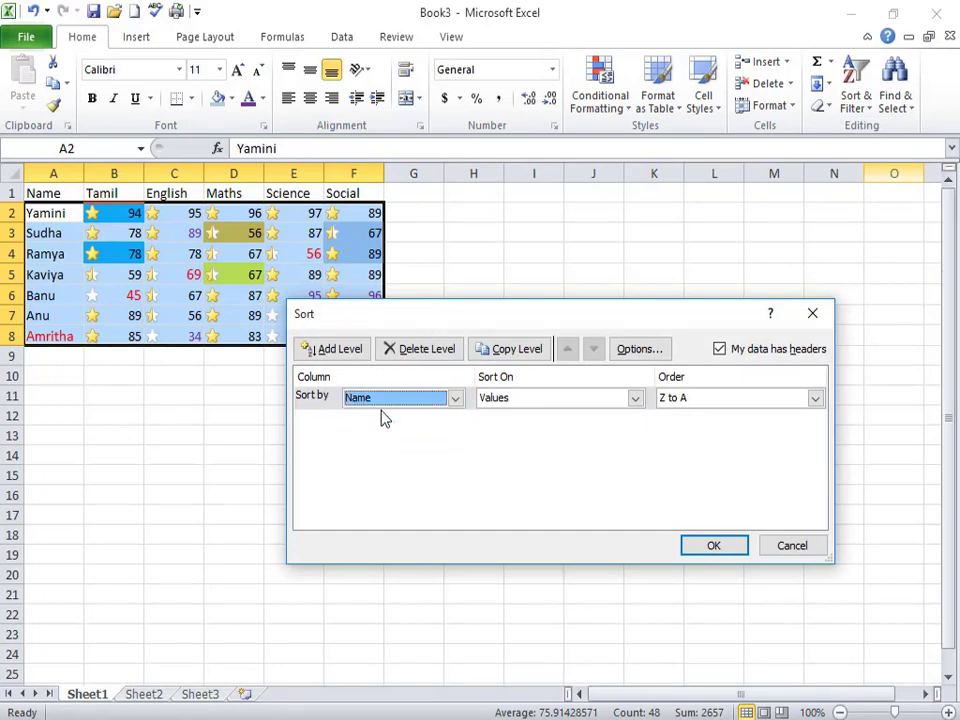
click(634, 398)
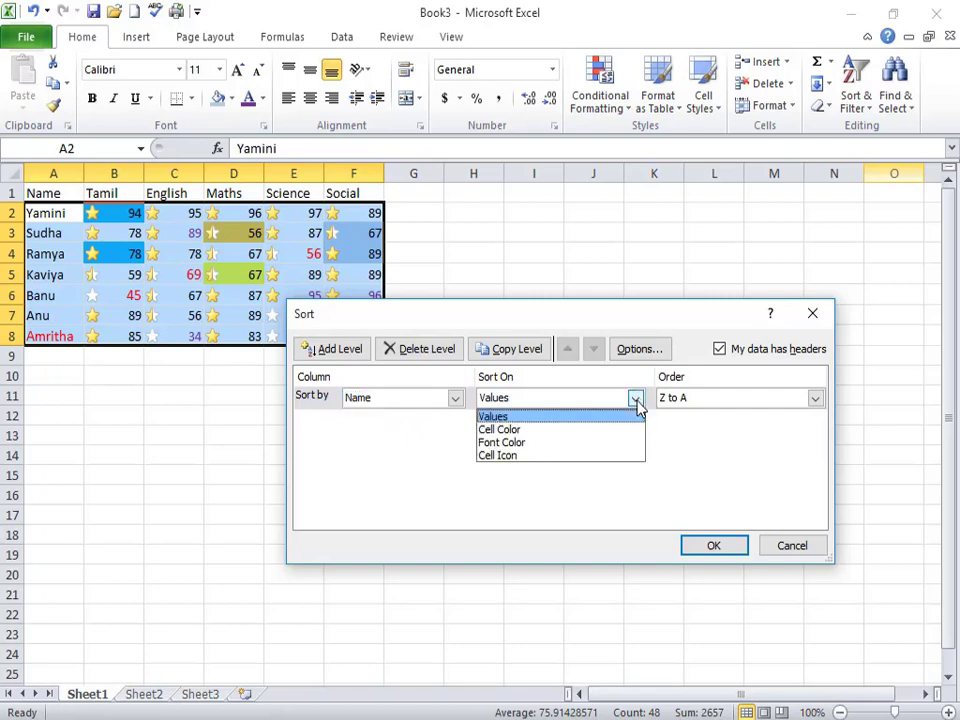
click(612, 415)
click(636, 399)
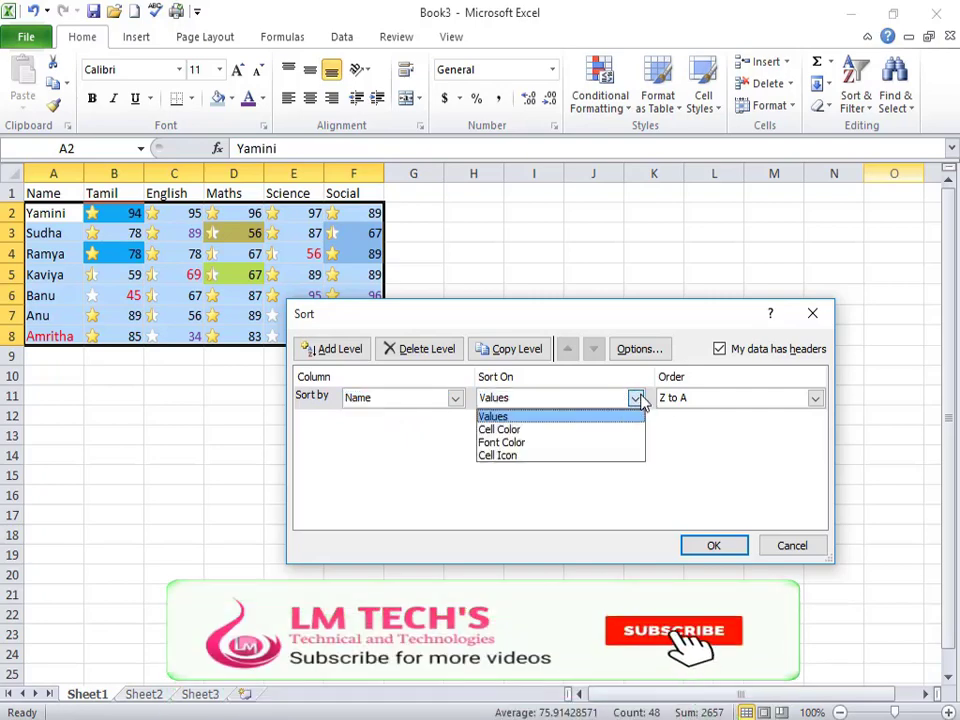
click(602, 430)
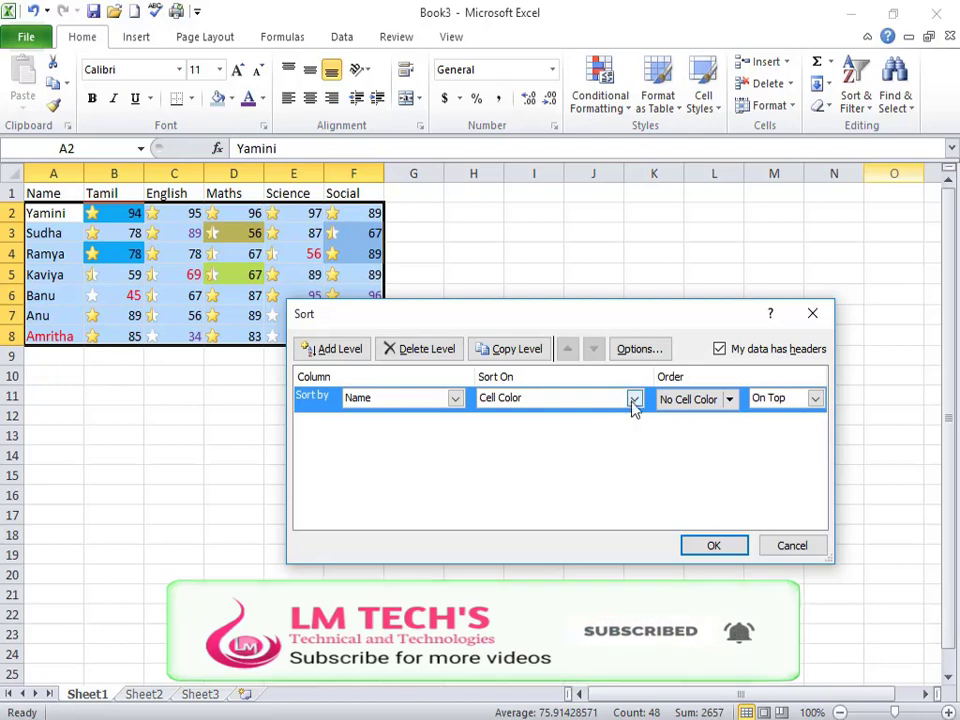
Step: Sort the marks table on the Name column's font colour, with red on top
click(633, 398)
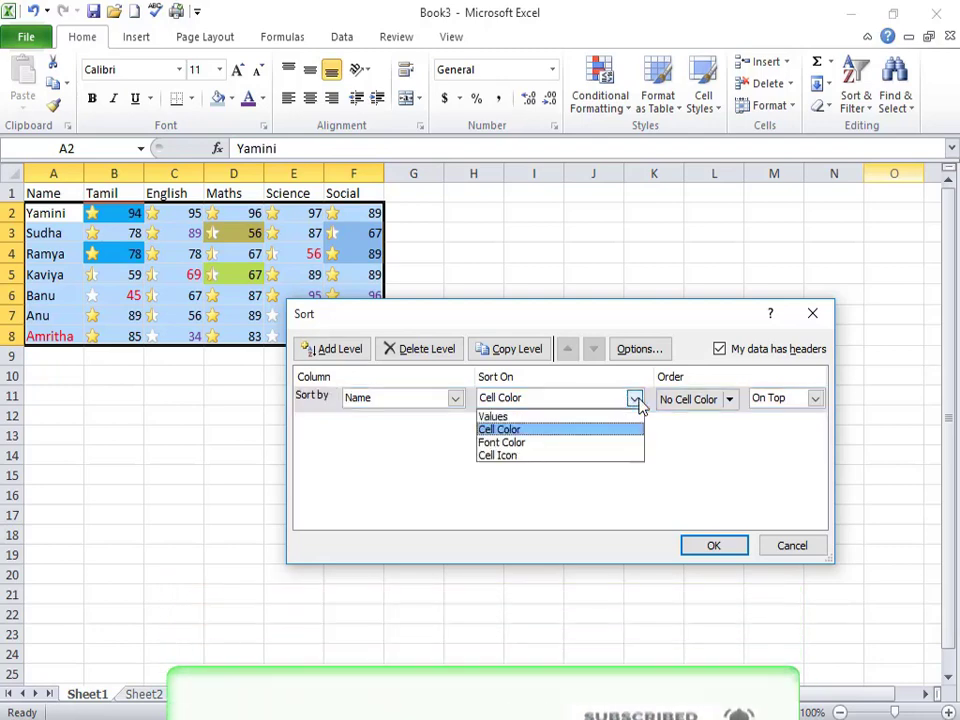
click(581, 446)
click(731, 398)
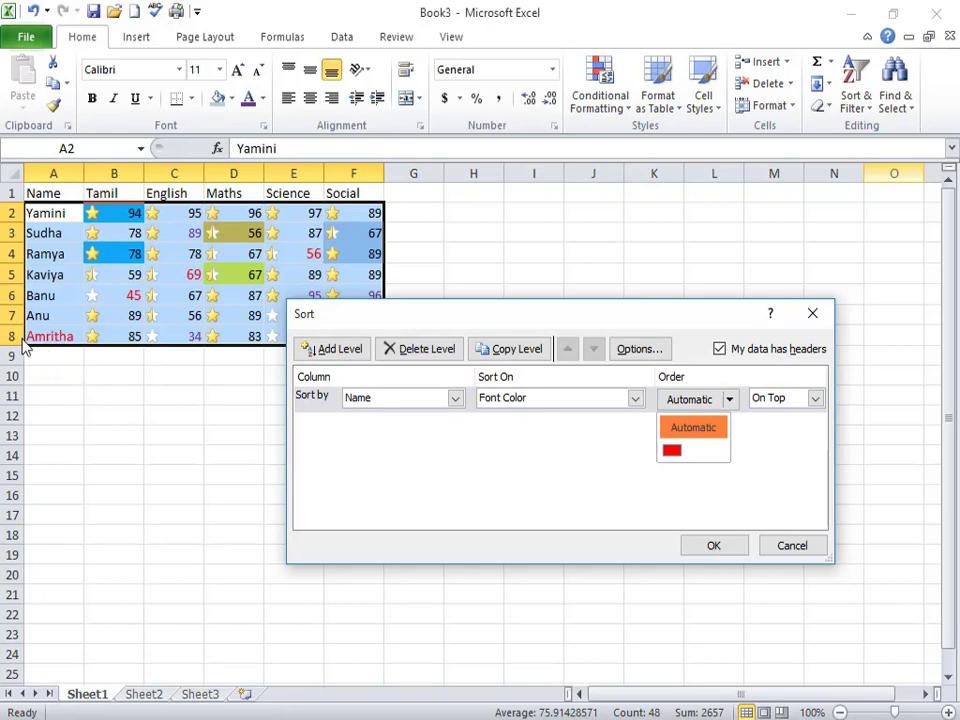
click(675, 452)
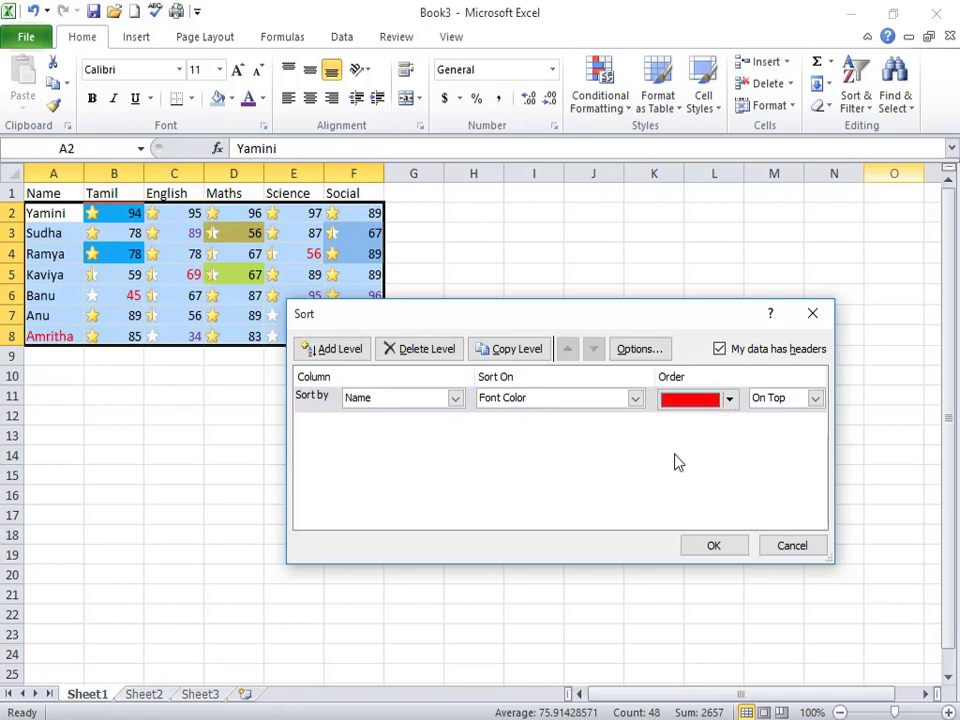
click(815, 399)
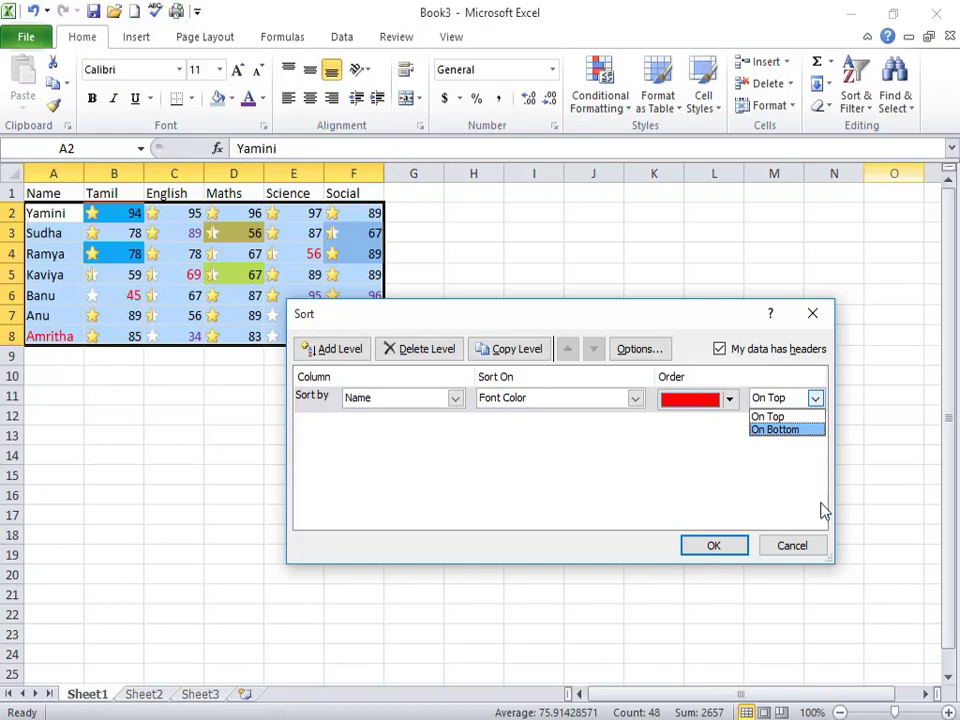
click(714, 556)
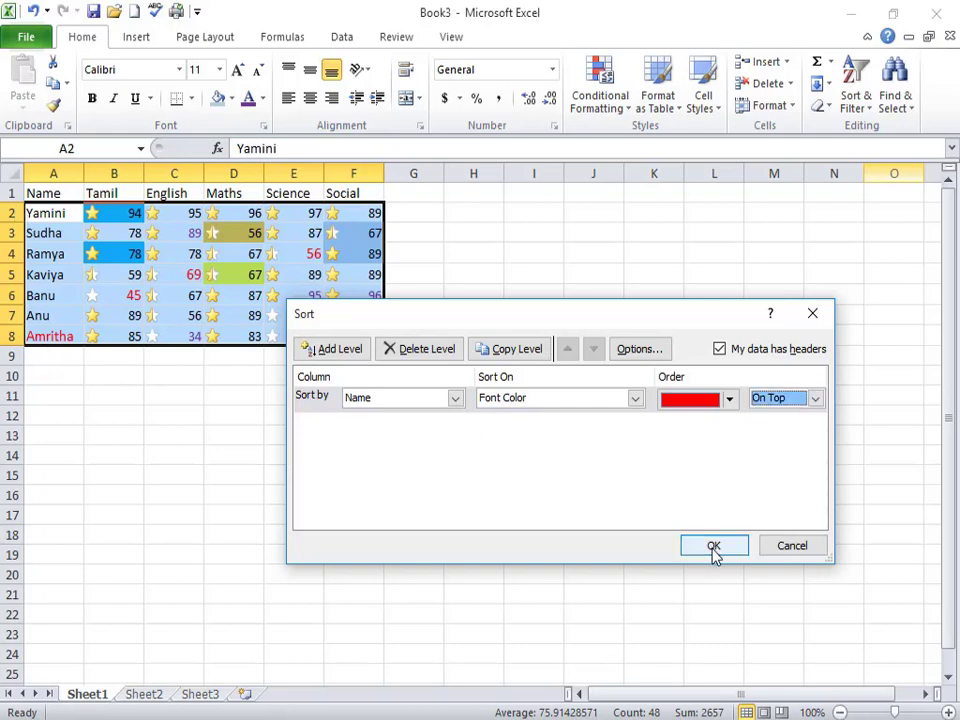
click(714, 546)
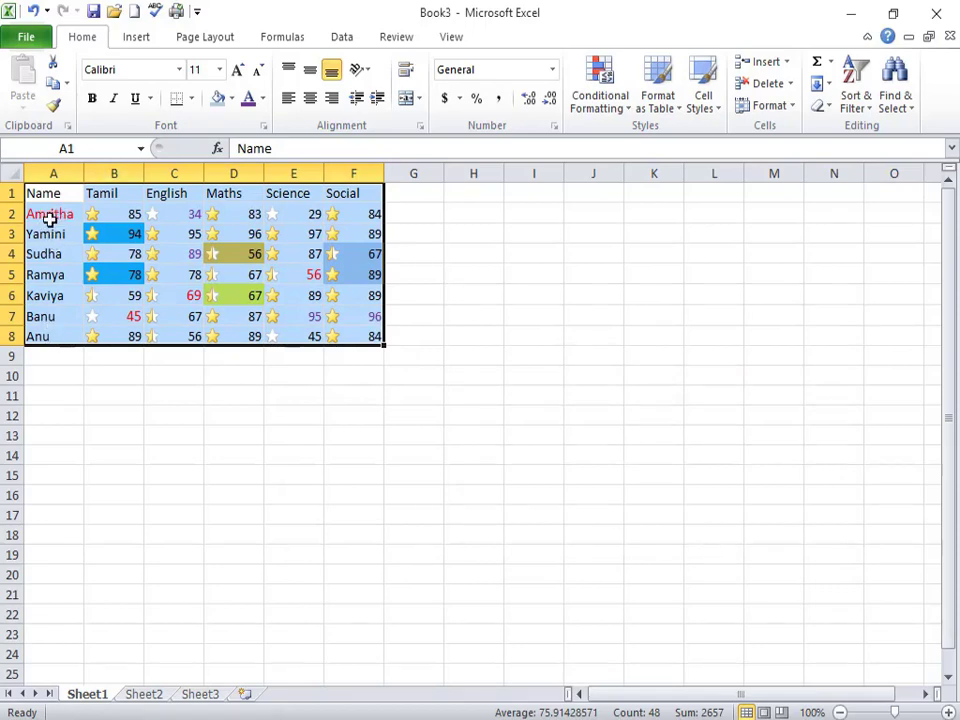
Step: Open another custom sort for the marks table and set it to sort the English column on Cell Icon
click(853, 106)
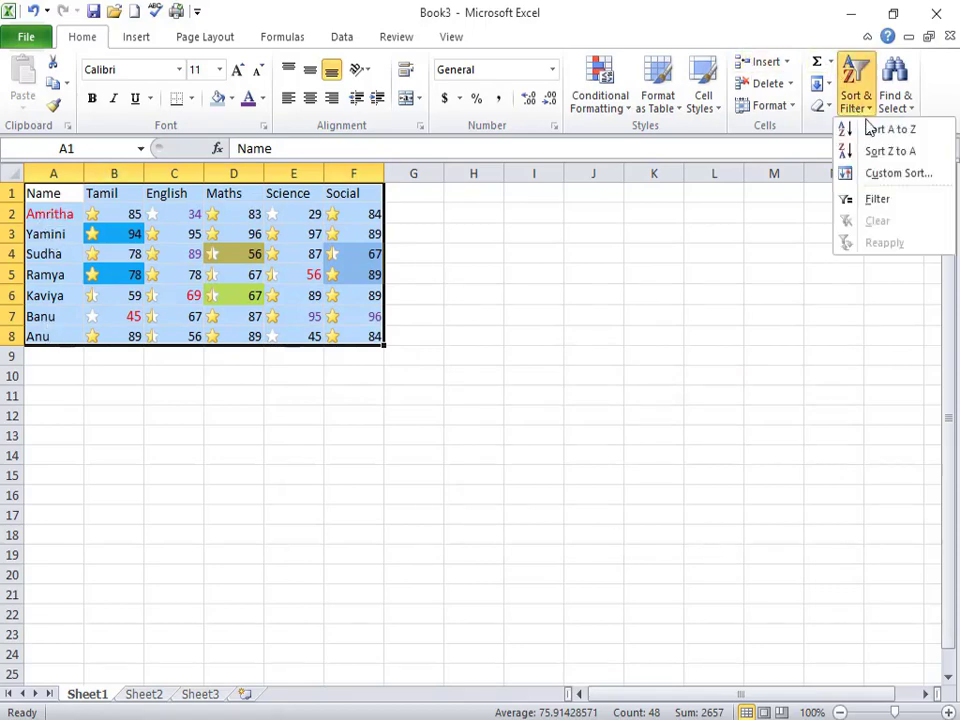
click(912, 176)
click(456, 398)
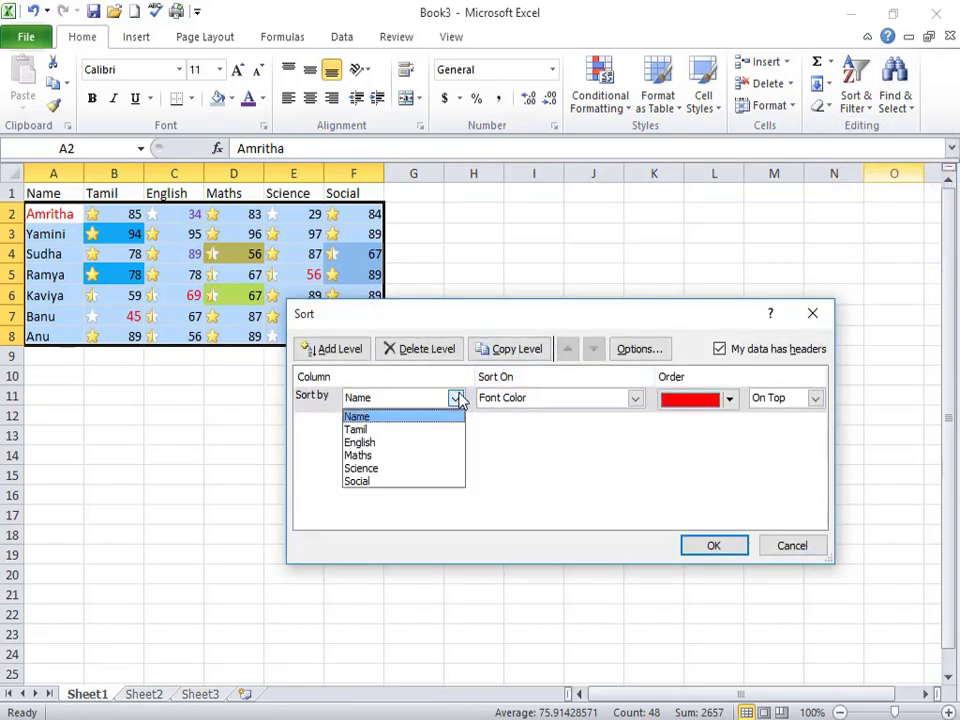
click(384, 443)
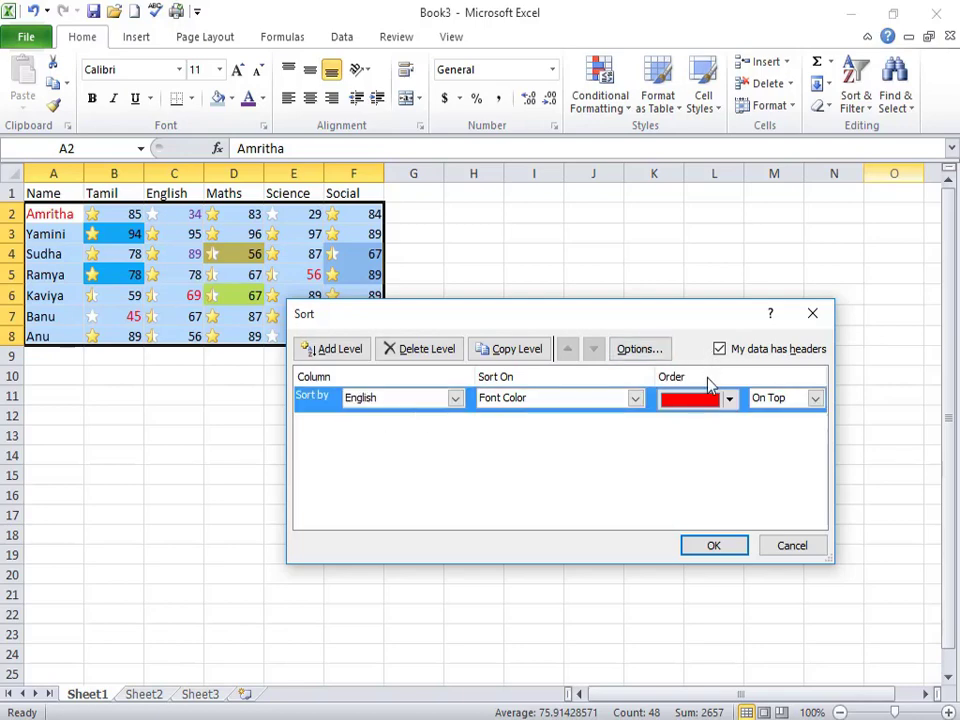
click(636, 398)
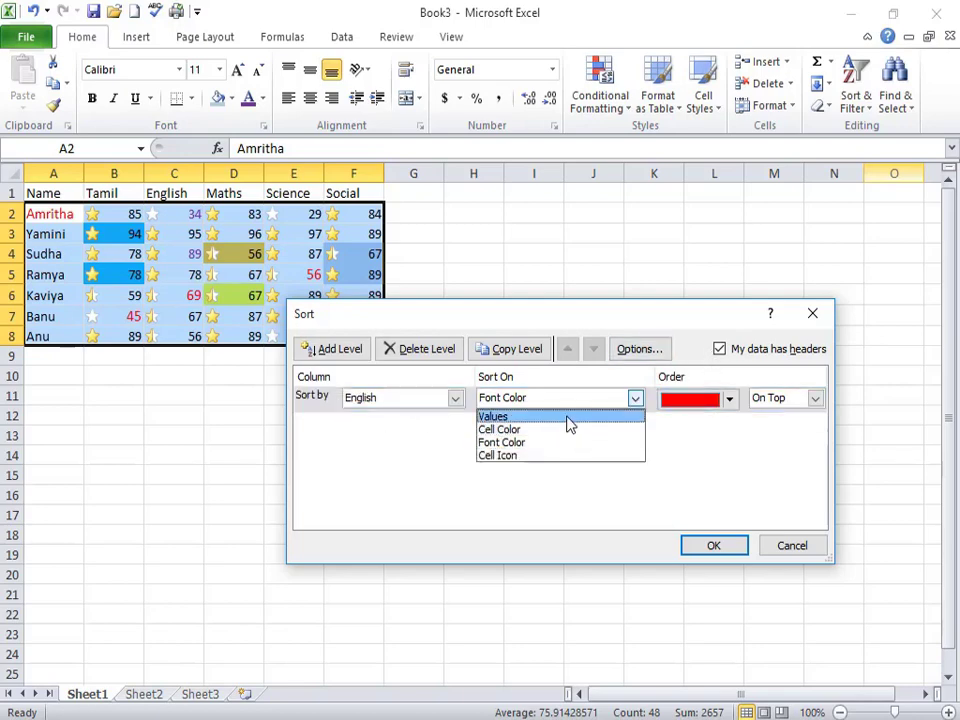
click(560, 456)
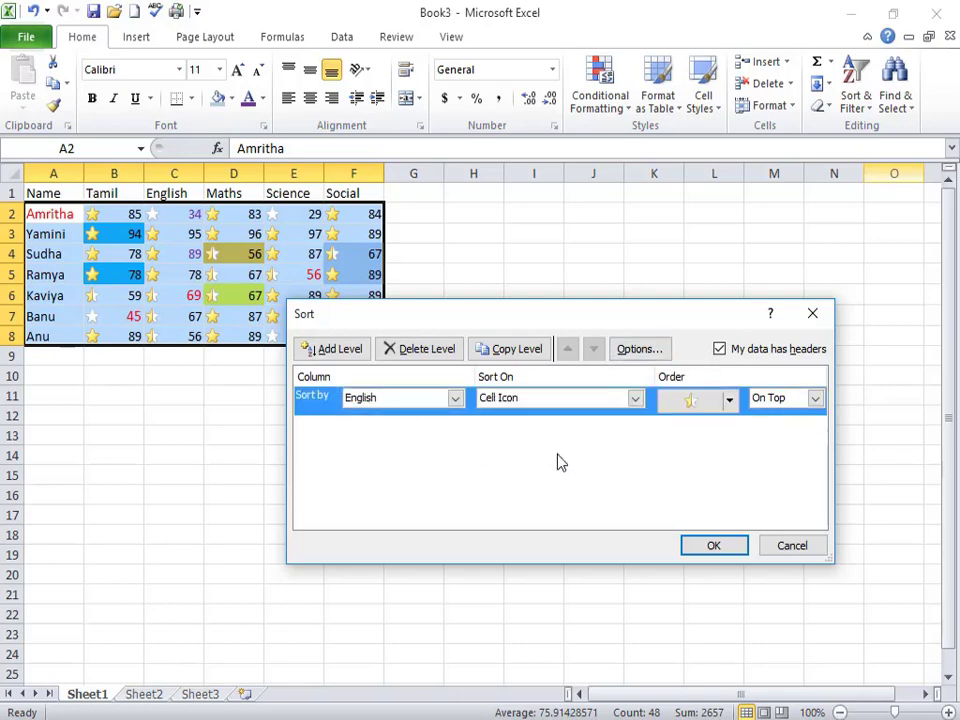
Step: Place the full gold star on top in the English icon order and apply the sort
click(730, 400)
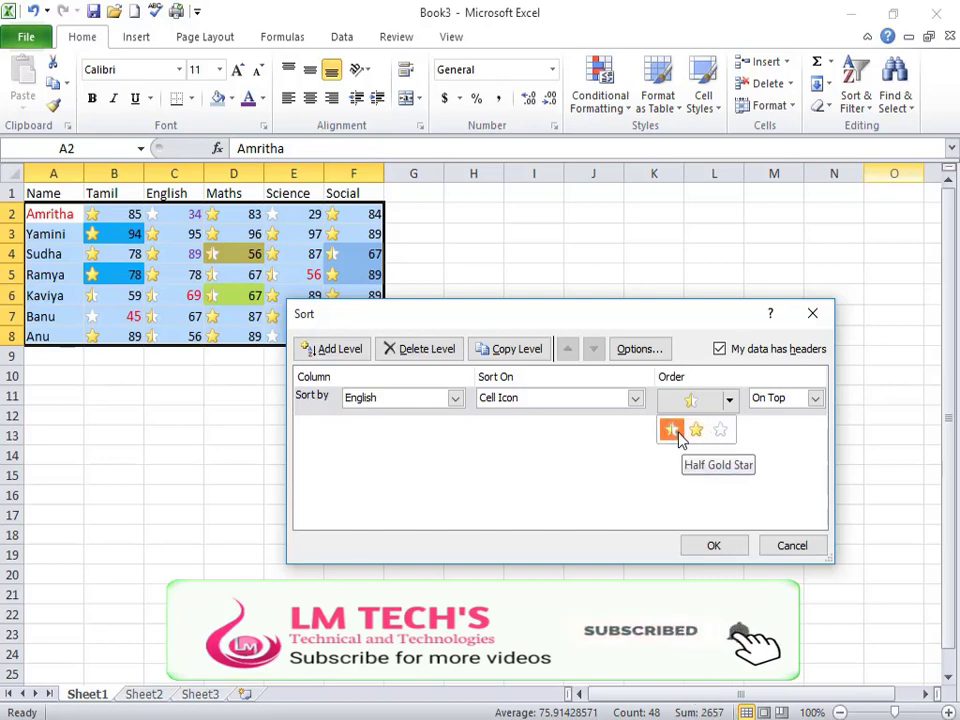
click(696, 430)
click(815, 398)
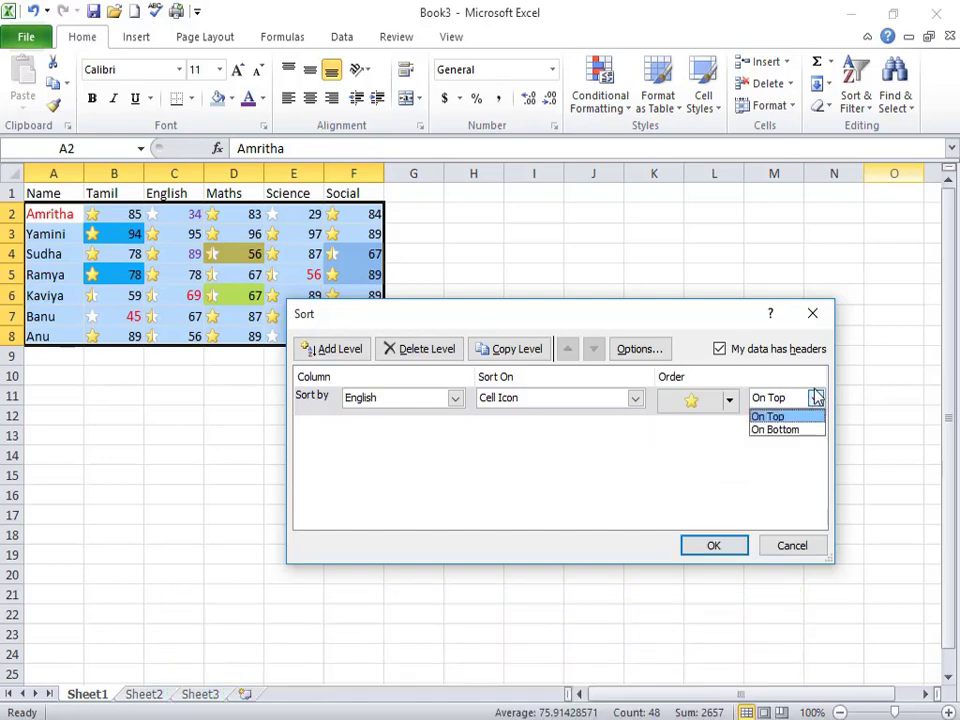
click(810, 420)
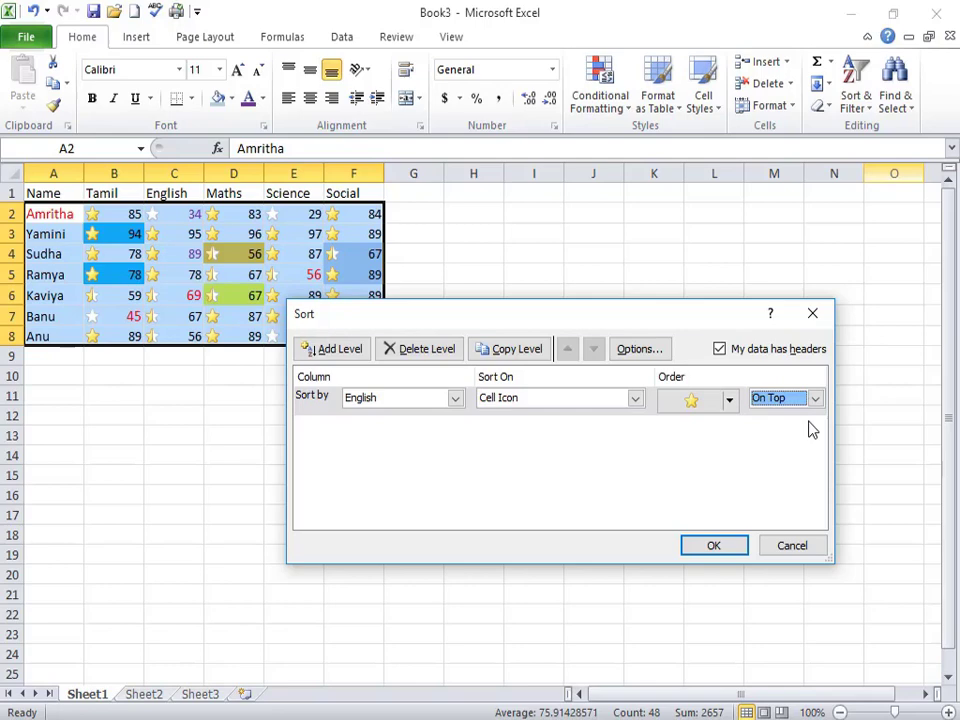
click(688, 545)
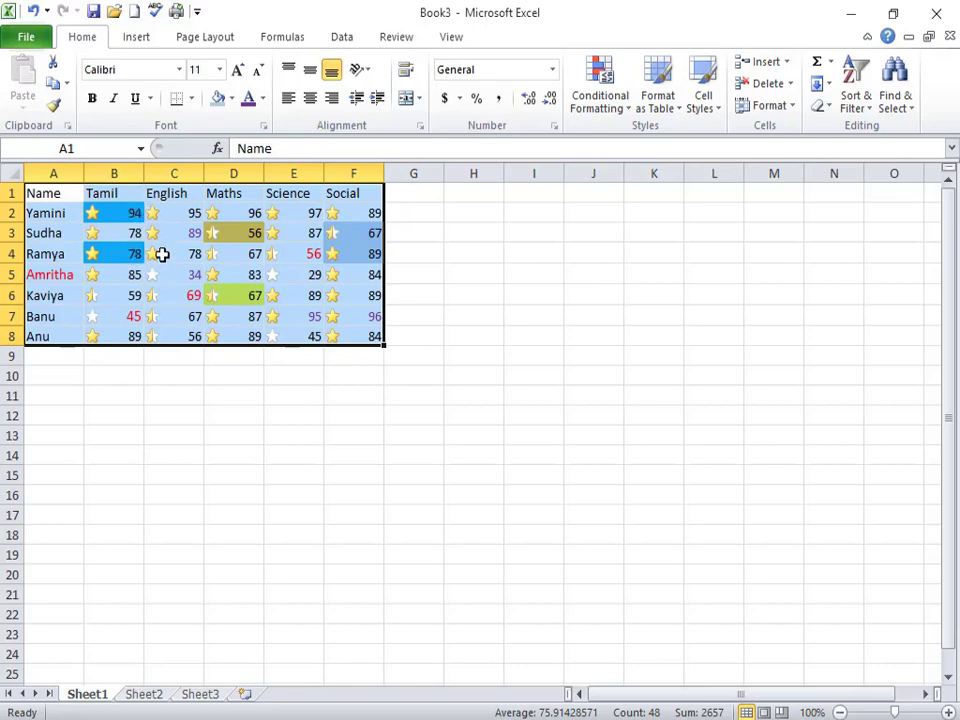
drag(166, 208, 189, 328)
click(231, 288)
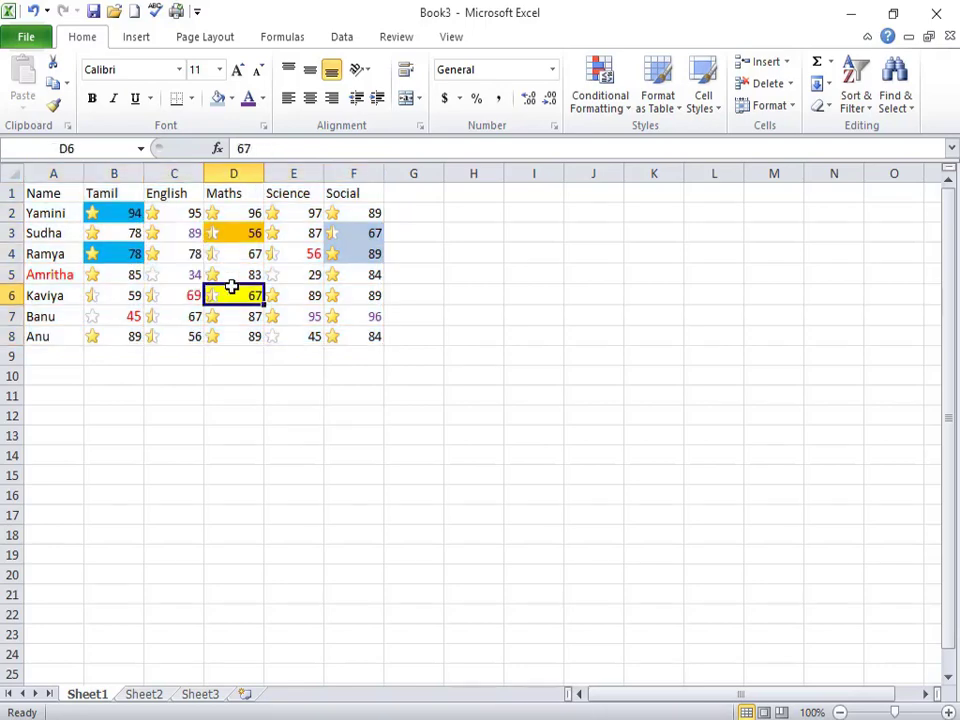
drag(396, 347, 2, 118)
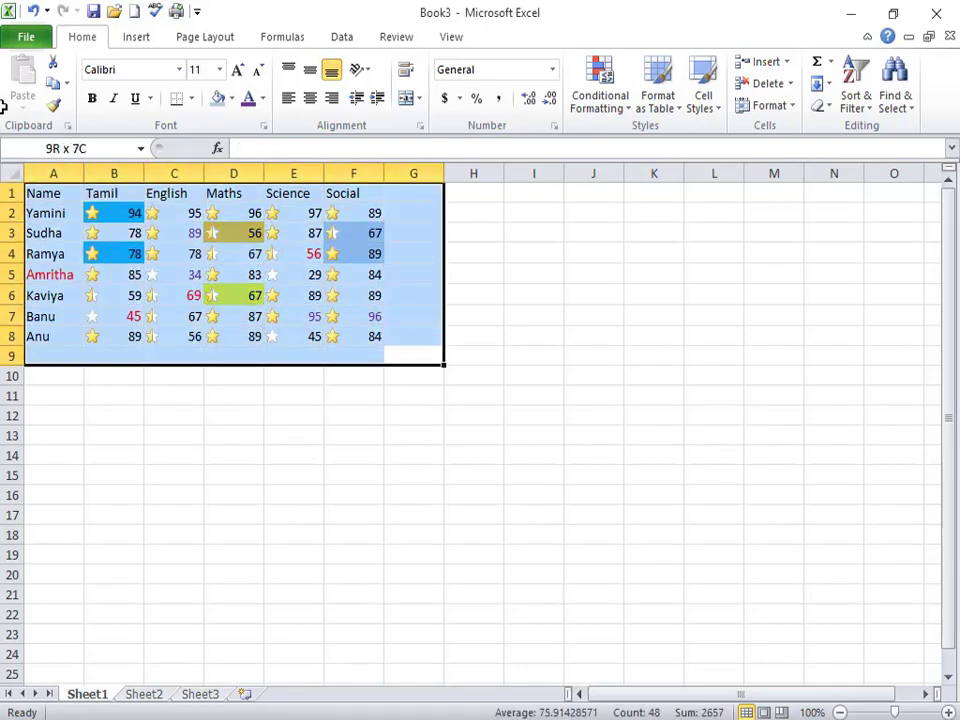
click(270, 316)
drag(276, 204, 284, 317)
click(356, 316)
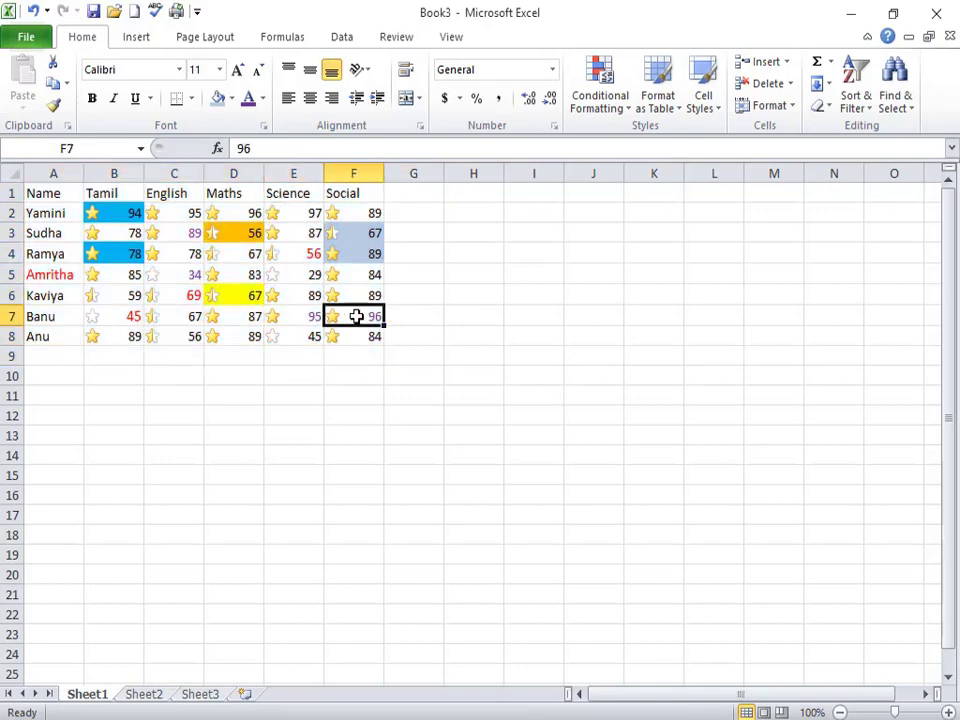
Step: Open a custom sort for the table A1:F8 and set it to sort the Maths column on Cell Color
drag(350, 341, 5, 169)
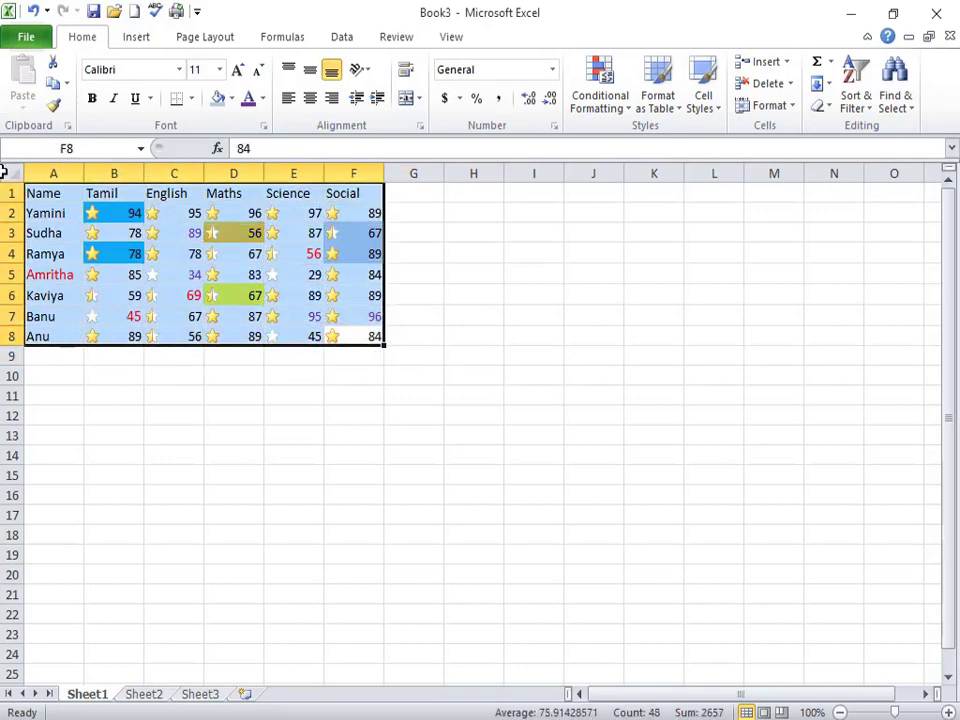
click(852, 100)
click(855, 176)
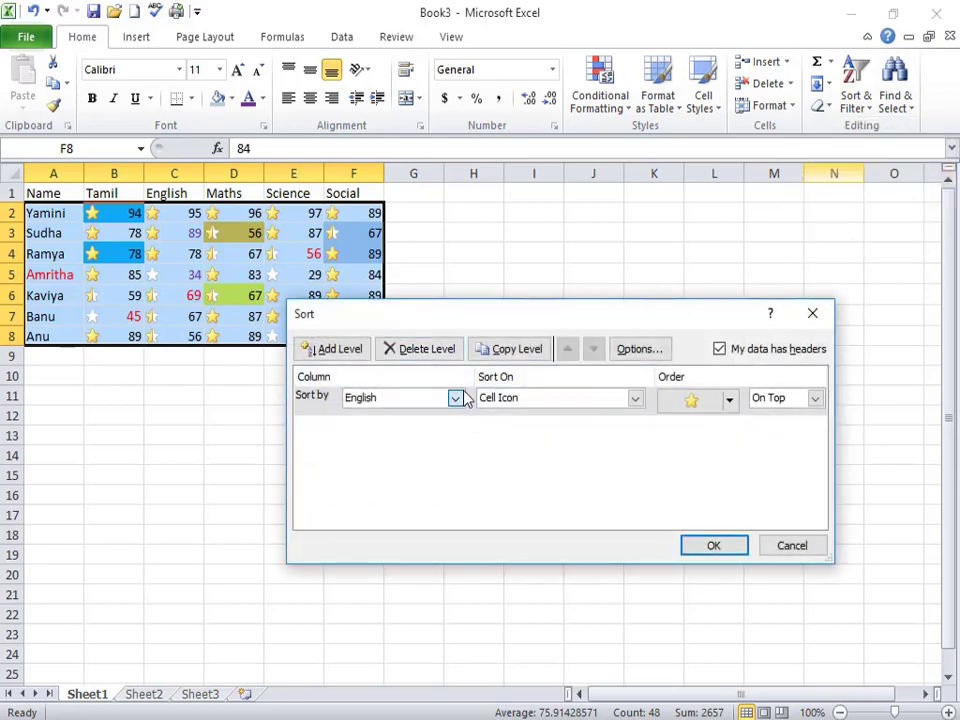
click(455, 398)
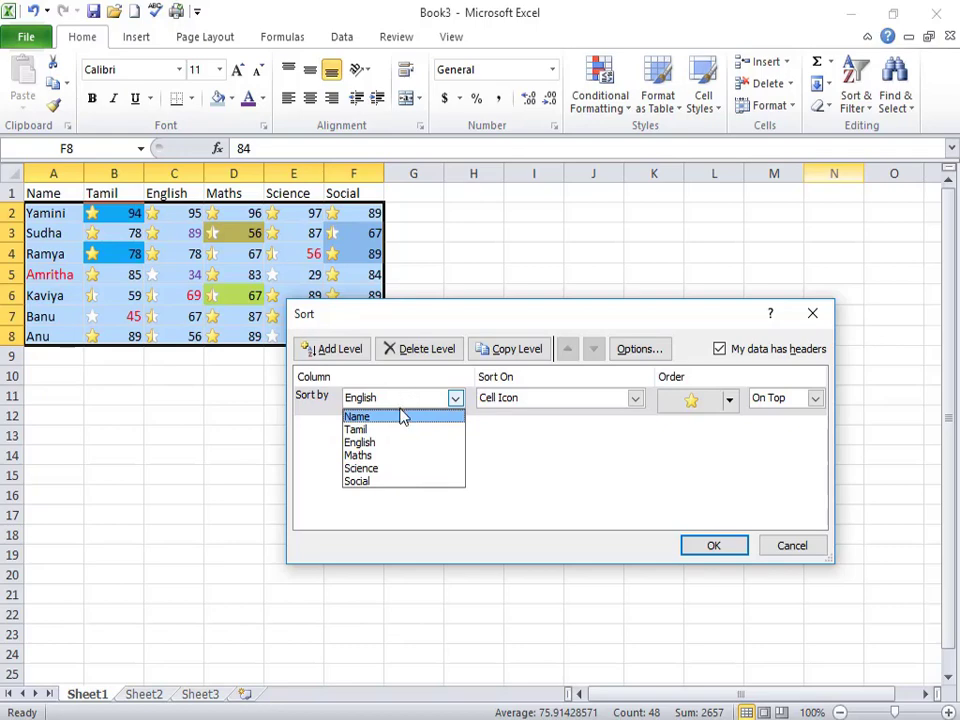
click(377, 455)
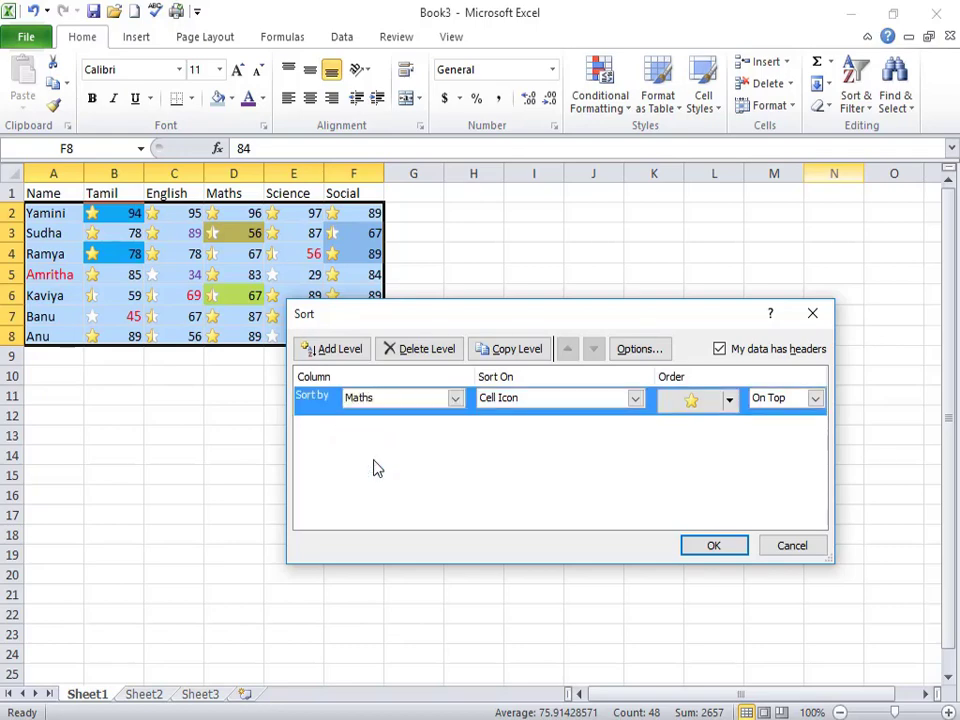
click(728, 404)
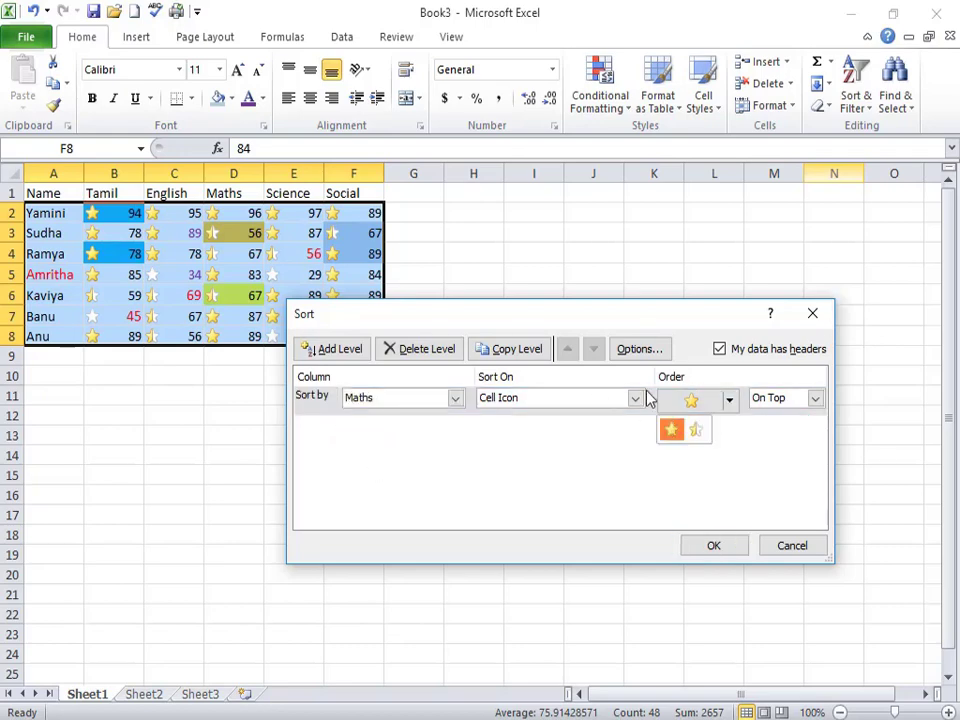
click(638, 396)
click(636, 398)
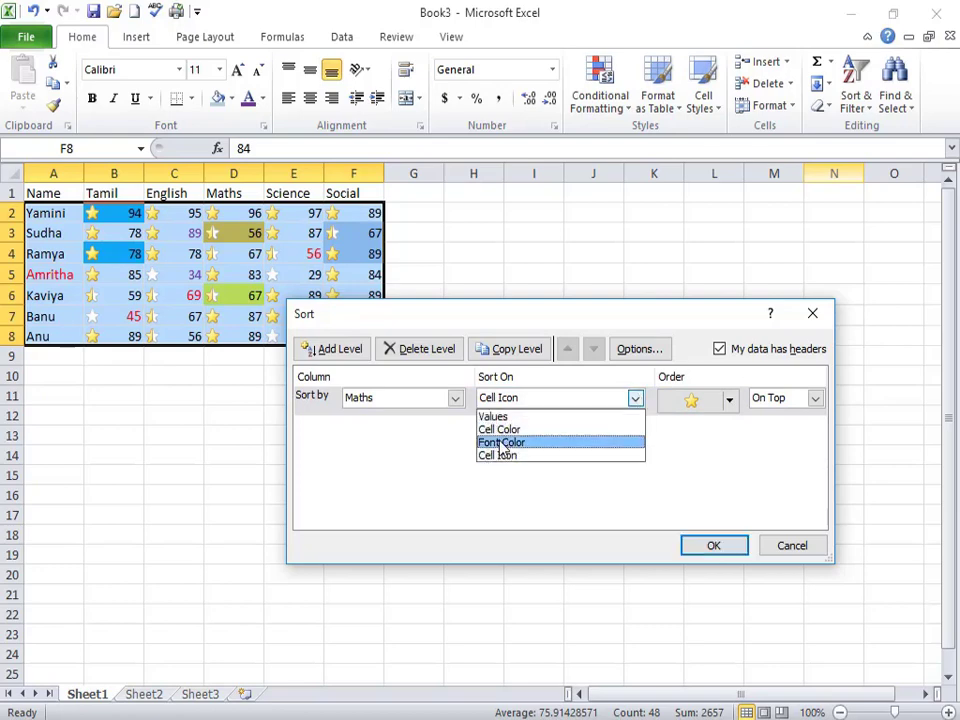
click(499, 430)
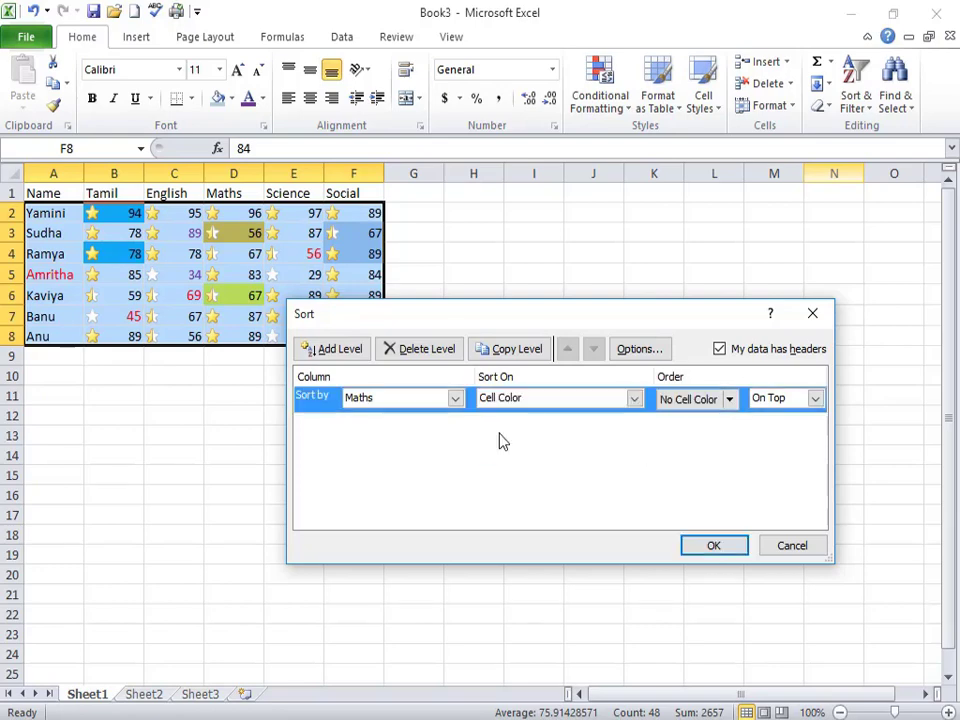
Step: Place yellow on top in the Maths cell colour order and apply the sort
click(730, 400)
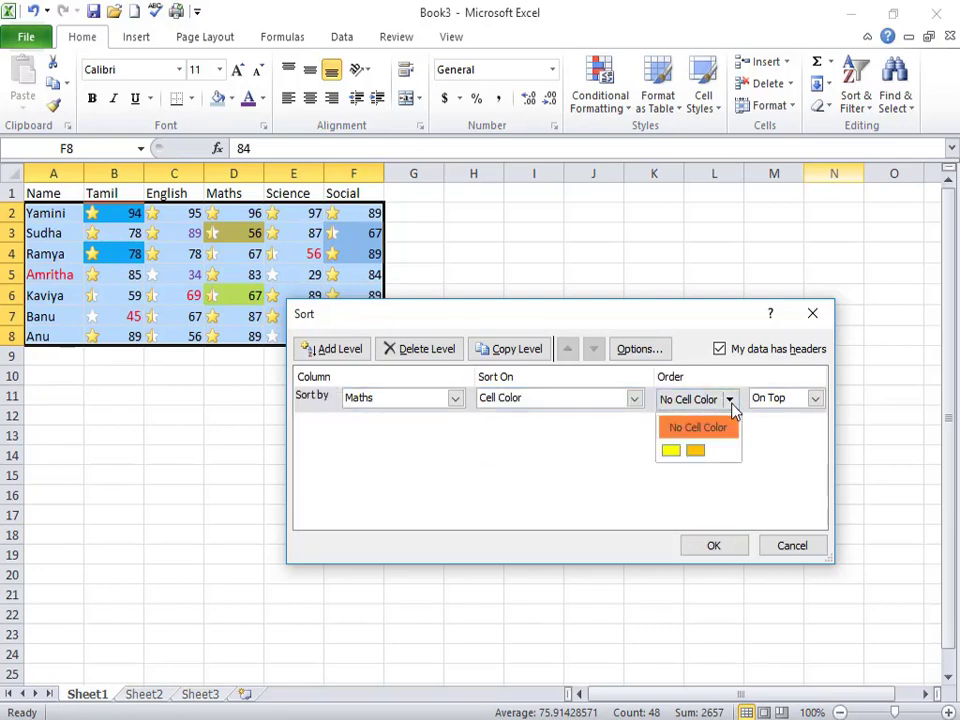
click(670, 451)
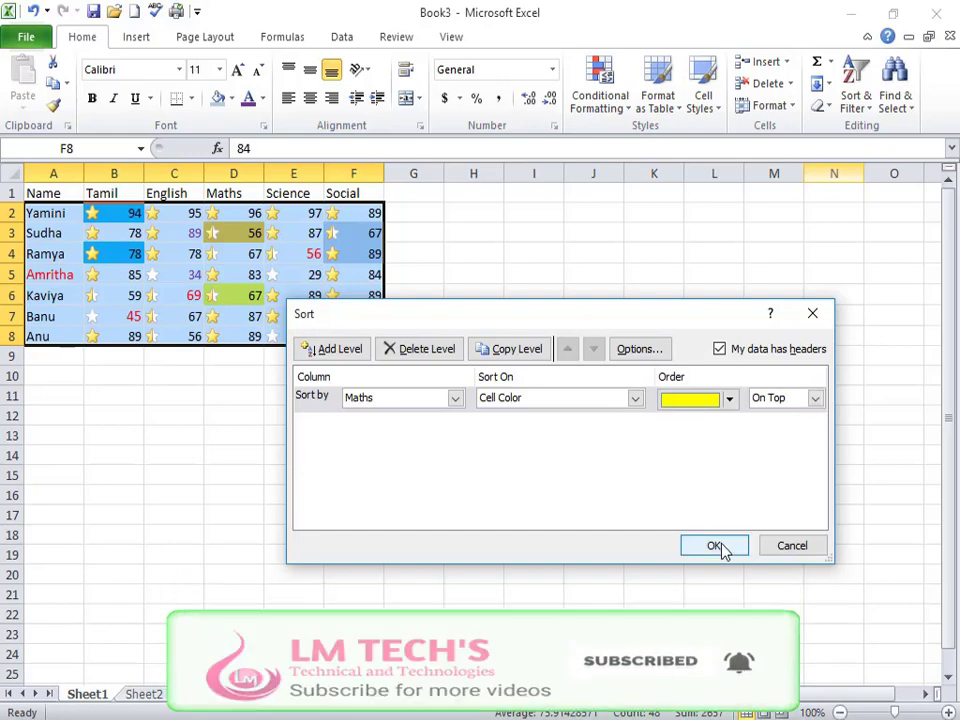
click(815, 398)
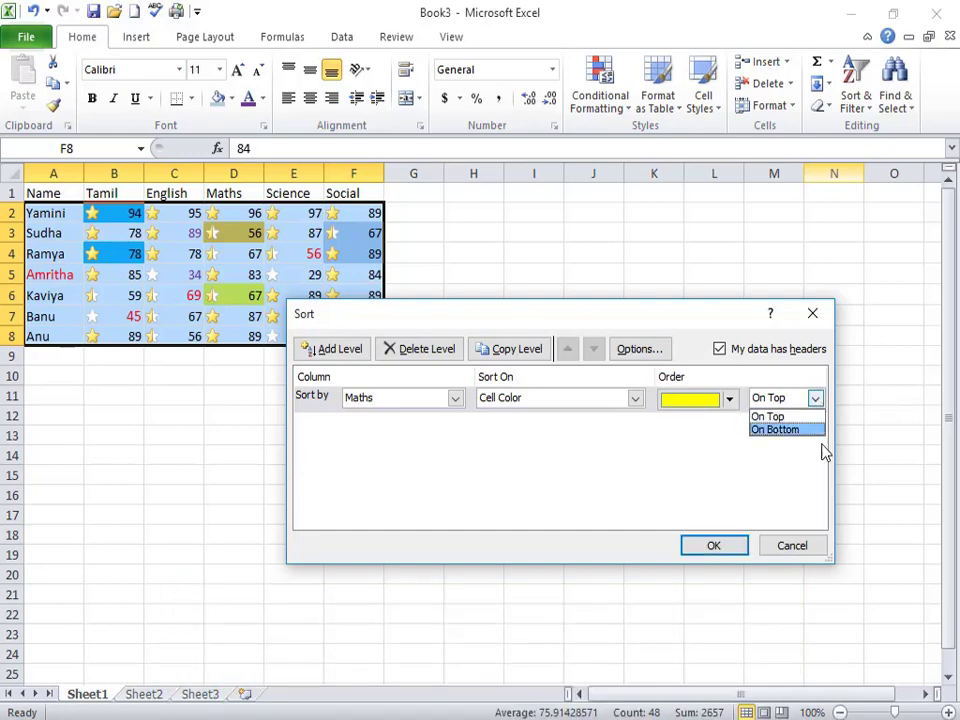
click(821, 451)
click(714, 545)
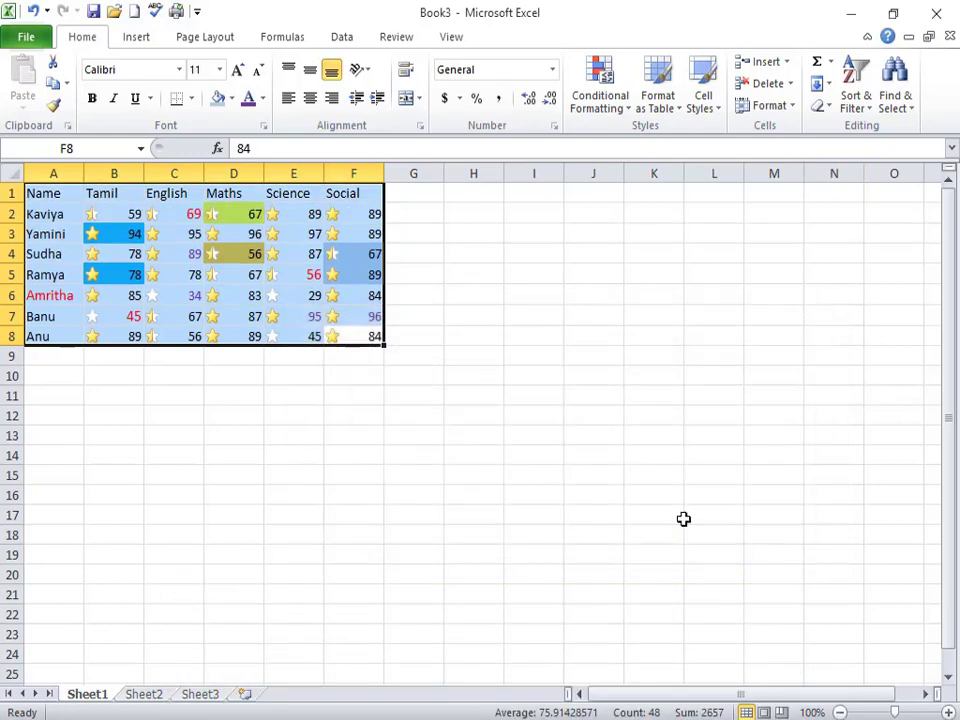
click(372, 337)
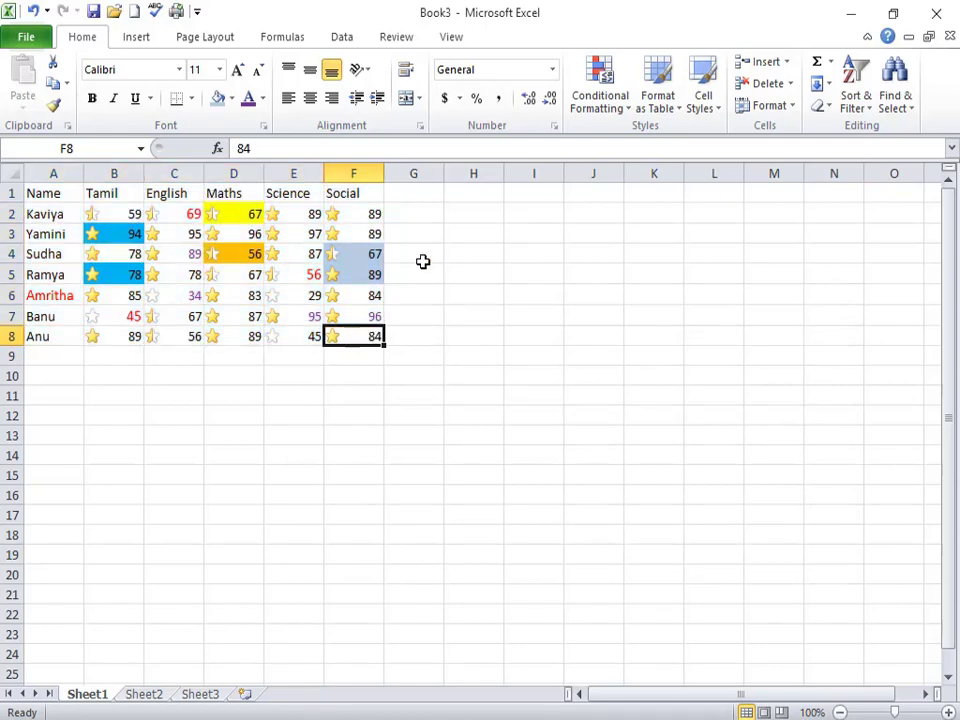
click(465, 335)
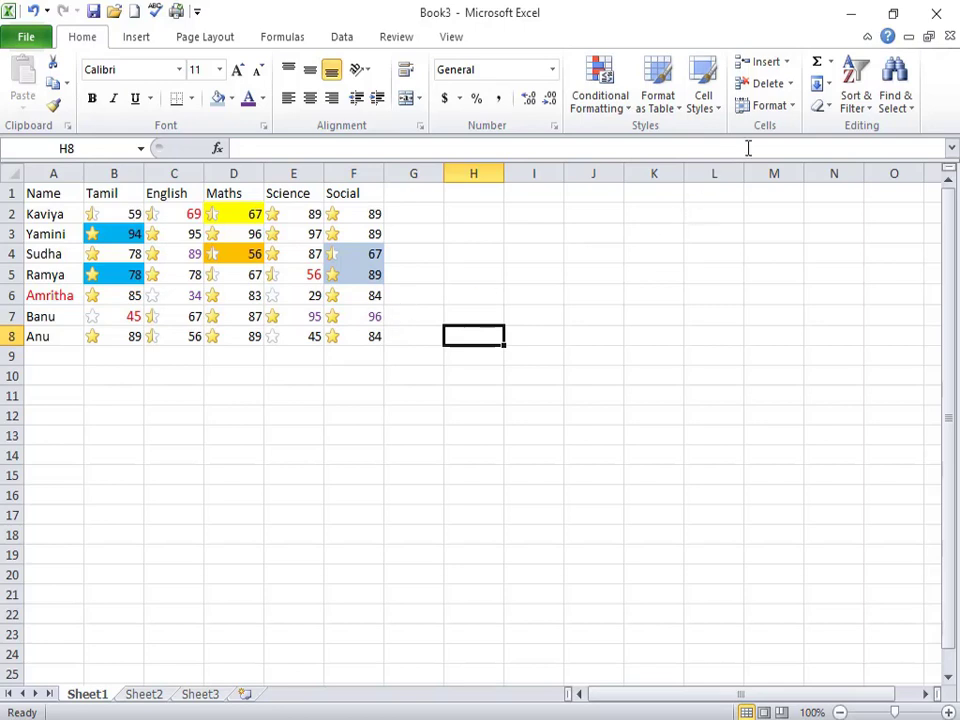
click(855, 100)
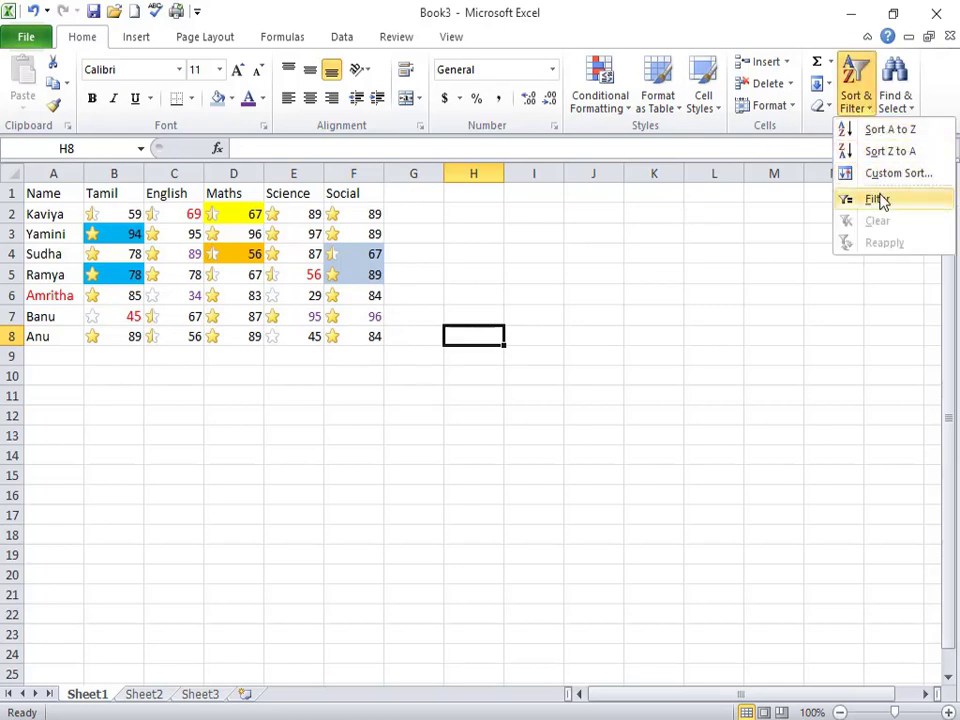
click(113, 270)
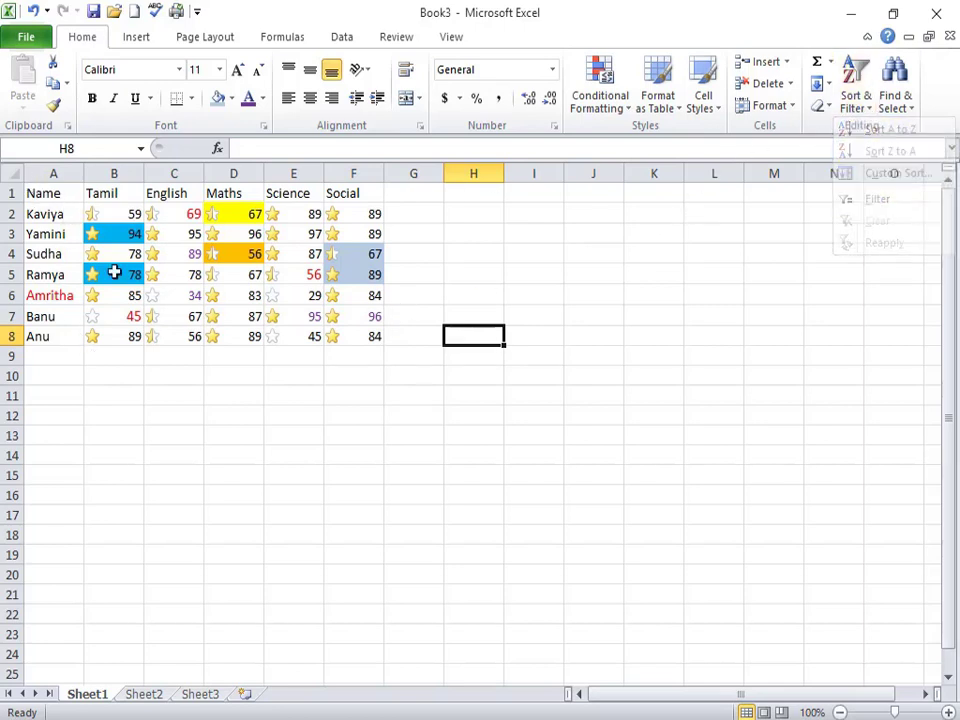
Step: Turn on filtering for the marks table A1:F8 and deselect the table
click(332, 336)
drag(38, 194, 55, 255)
drag(92, 296, 345, 336)
click(855, 90)
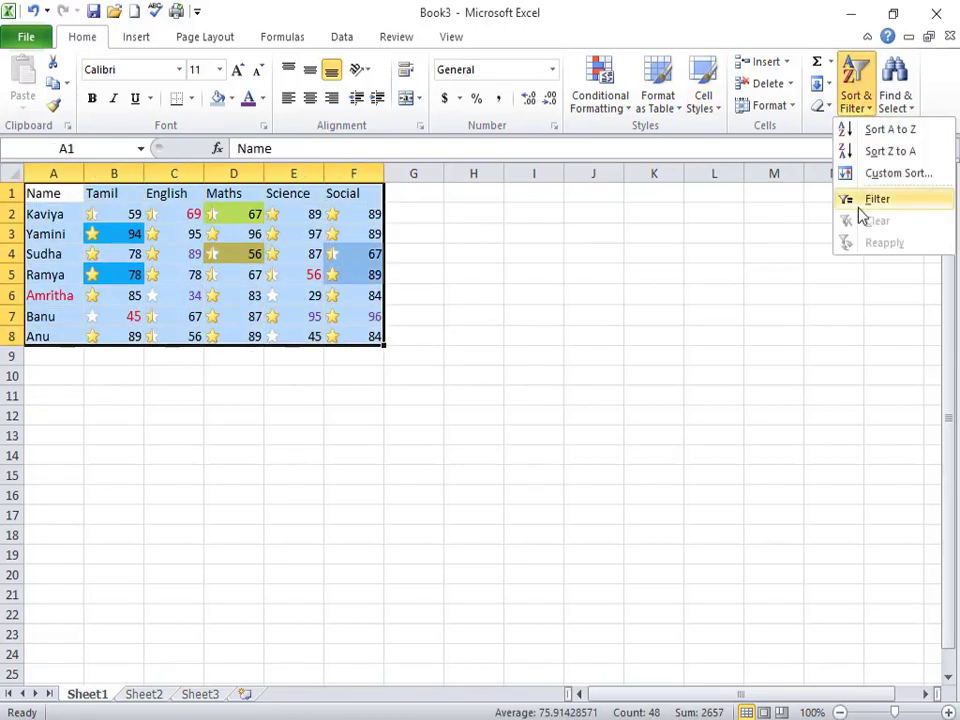
click(858, 200)
click(450, 392)
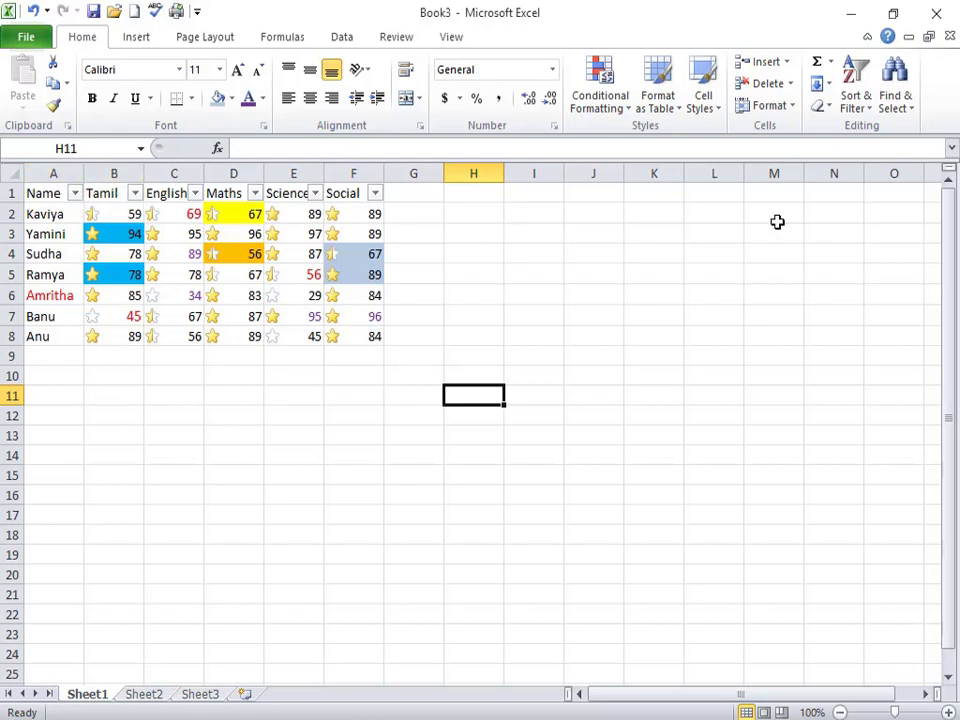
Step: Filter the Name column to show only the student in row 8
click(75, 198)
click(75, 198)
click(77, 198)
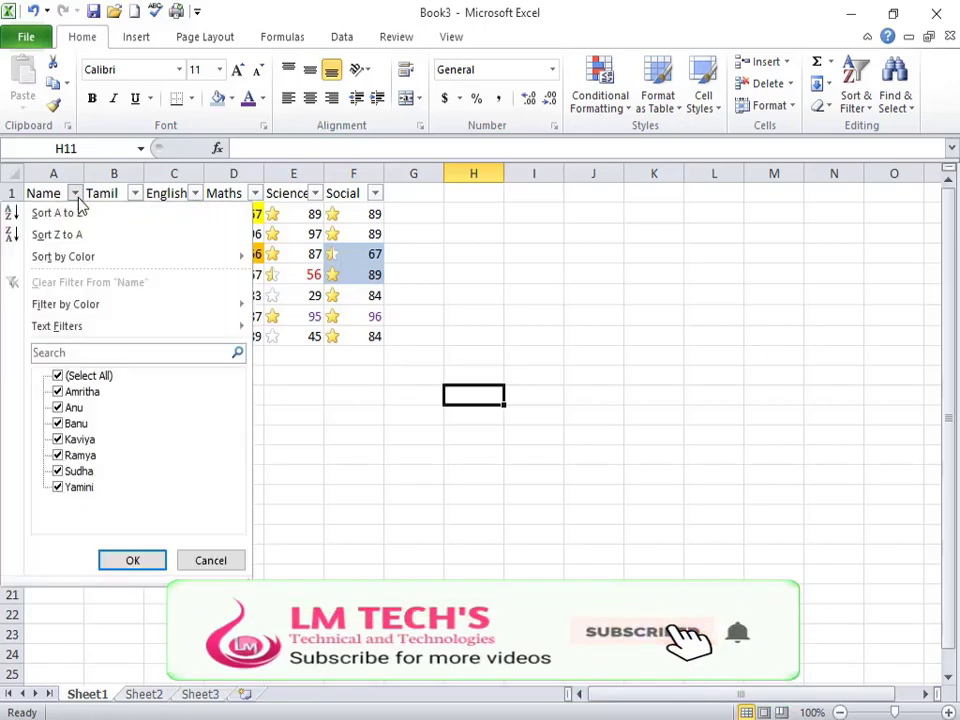
click(77, 198)
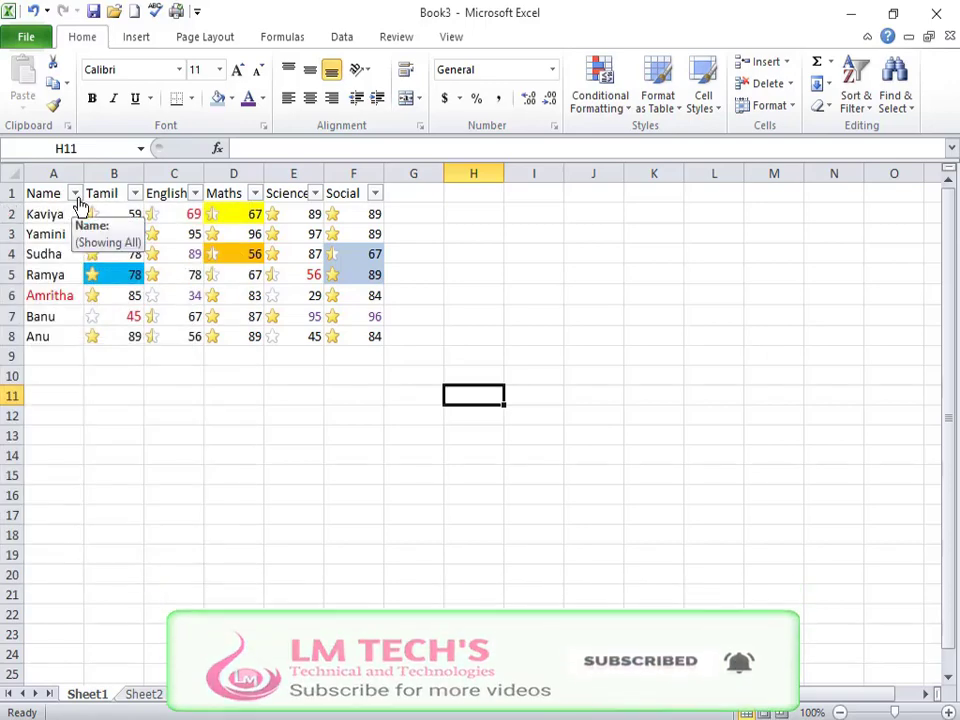
click(77, 197)
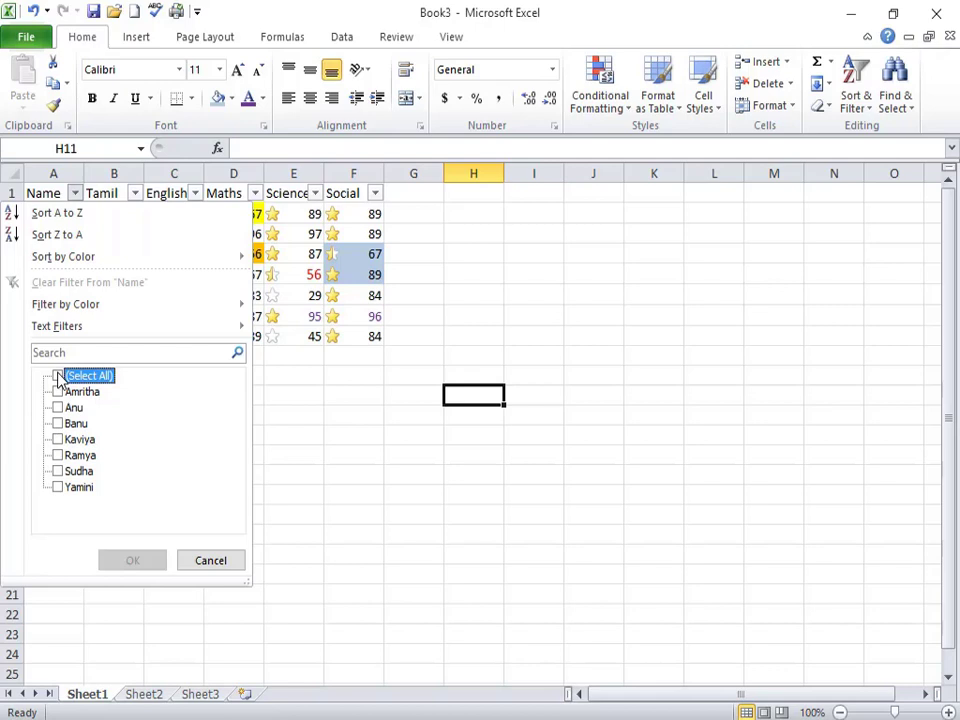
click(58, 408)
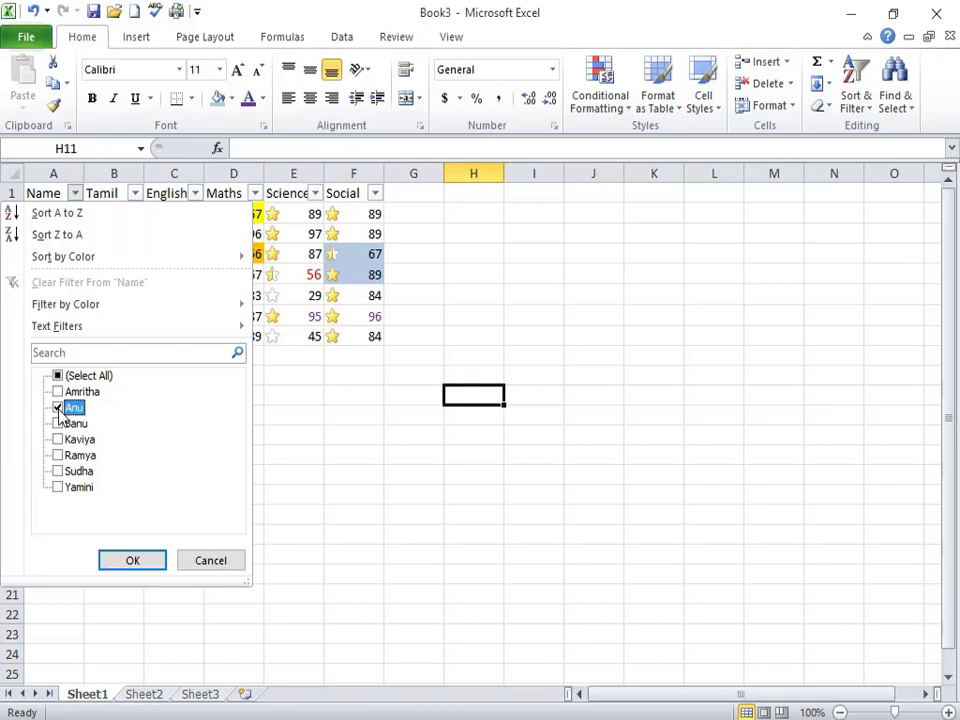
click(130, 562)
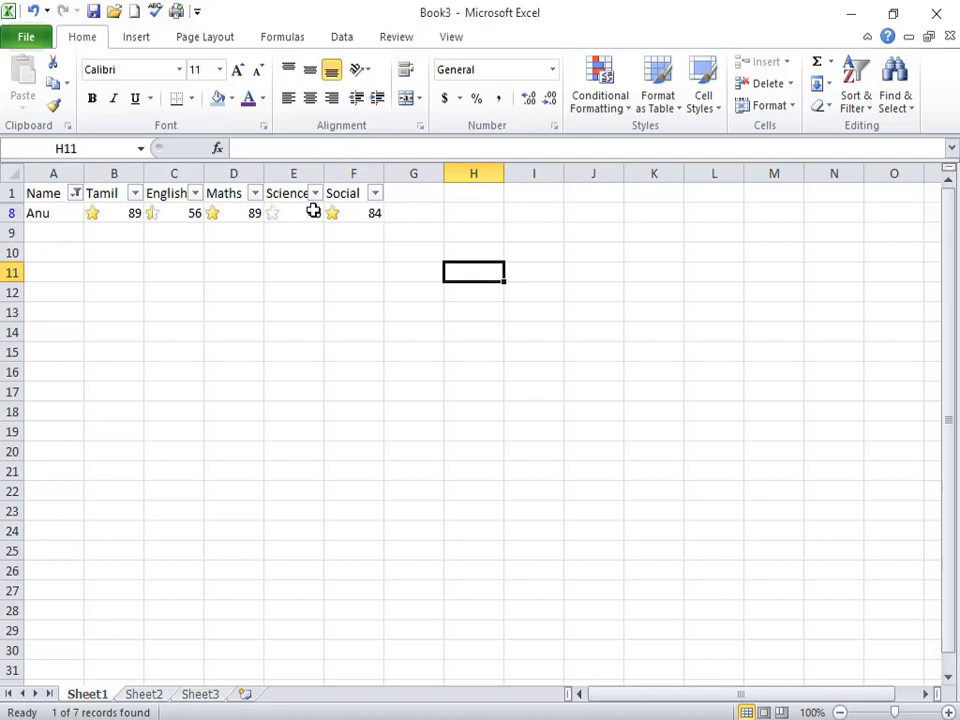
Step: Reselect all names in the Name column filter and apply it to show every student
click(75, 193)
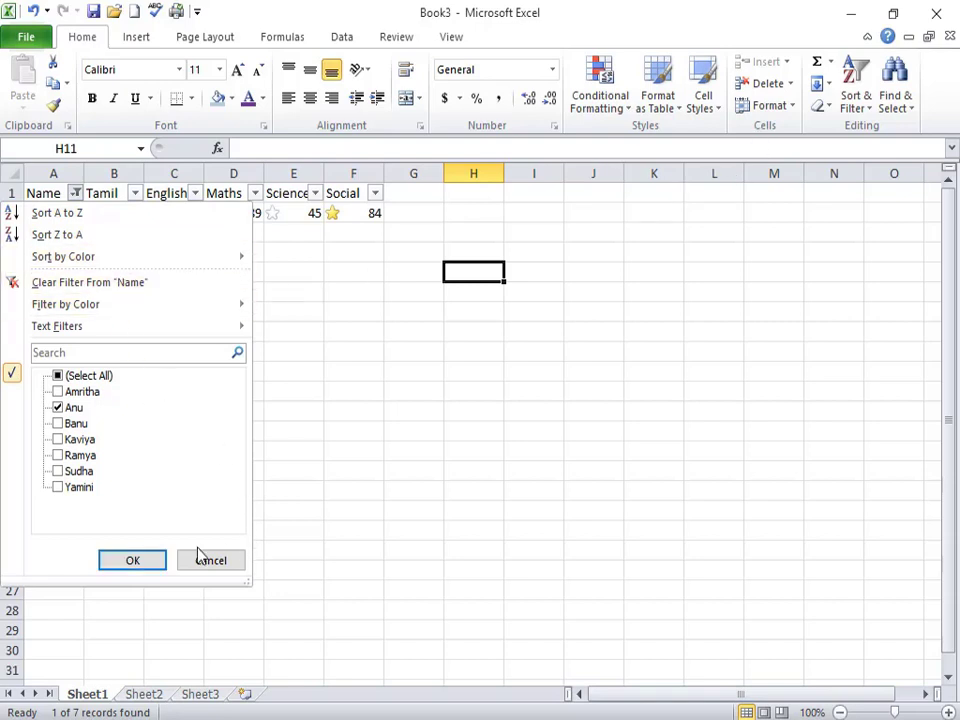
click(57, 391)
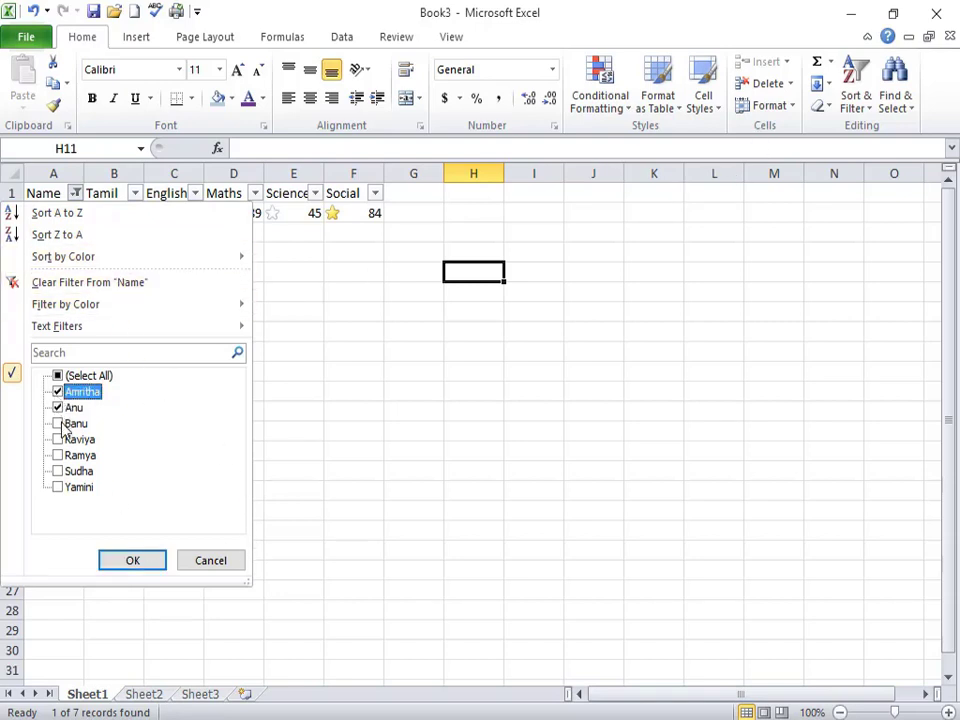
click(57, 375)
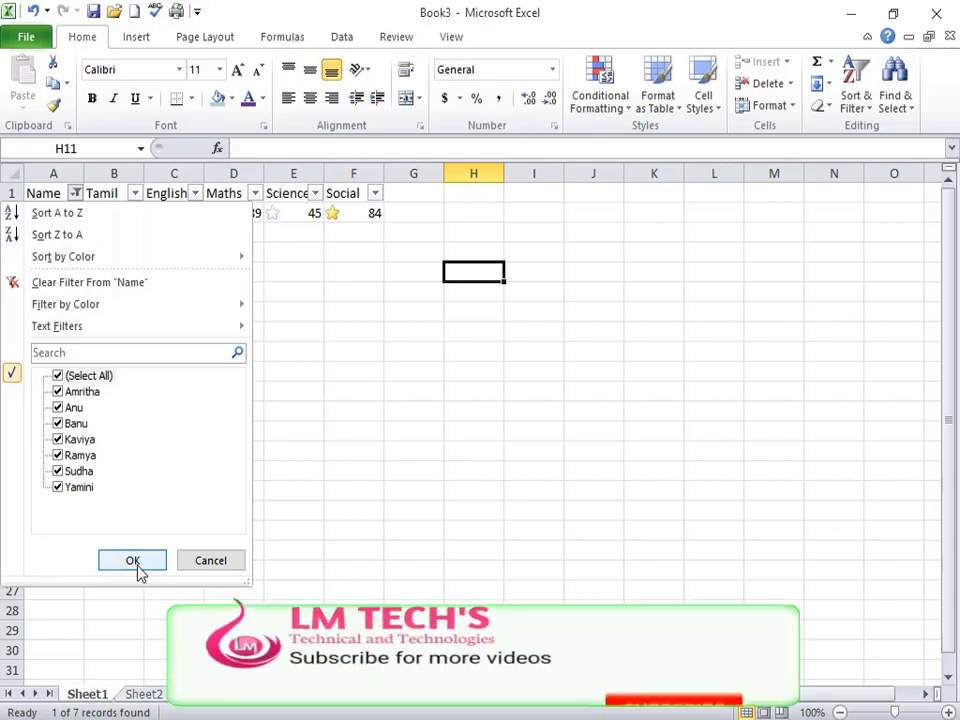
click(136, 564)
click(862, 92)
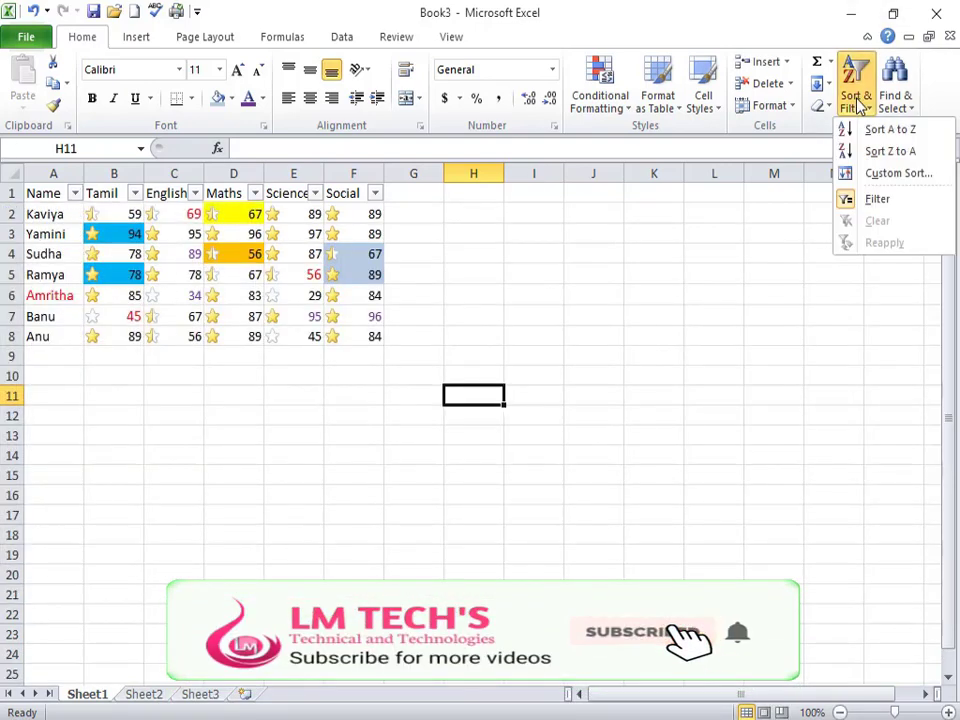
click(845, 88)
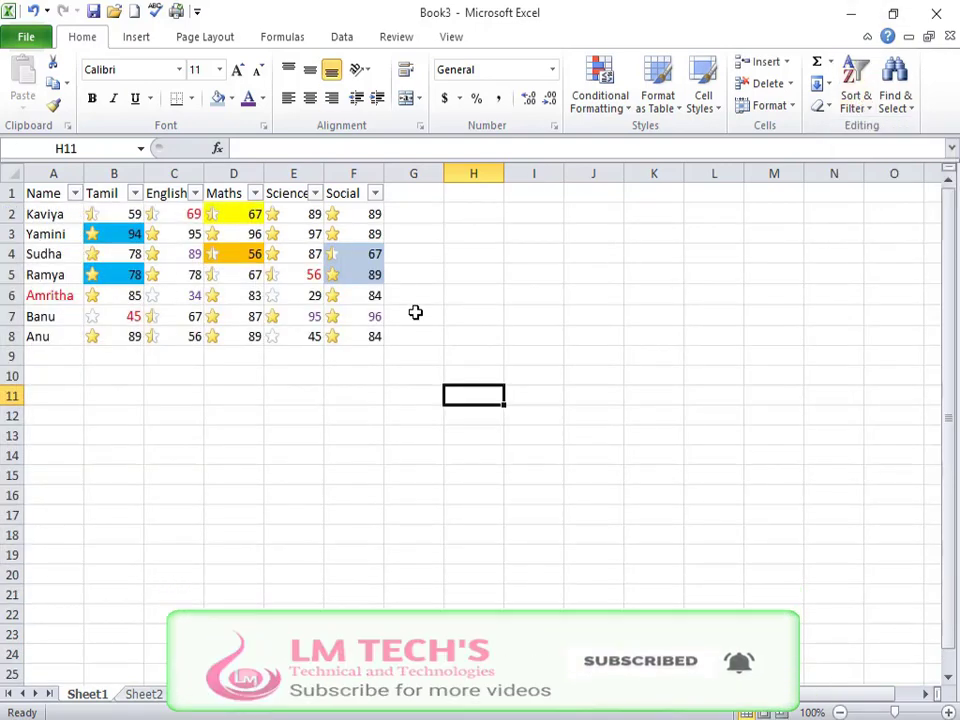